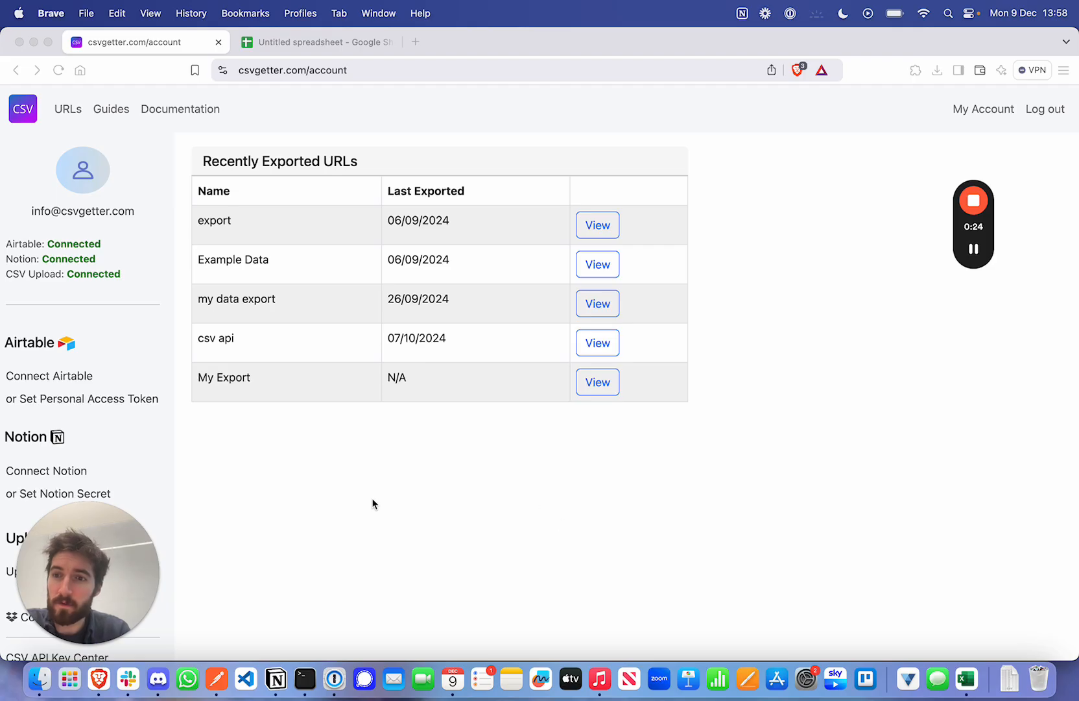
# Connect Notion to CSV Getter and allow access to the selected Dev Sandbox and People directory pages
pyautogui.scroll(-2, 164, 457)
pyautogui.click(29, 441)
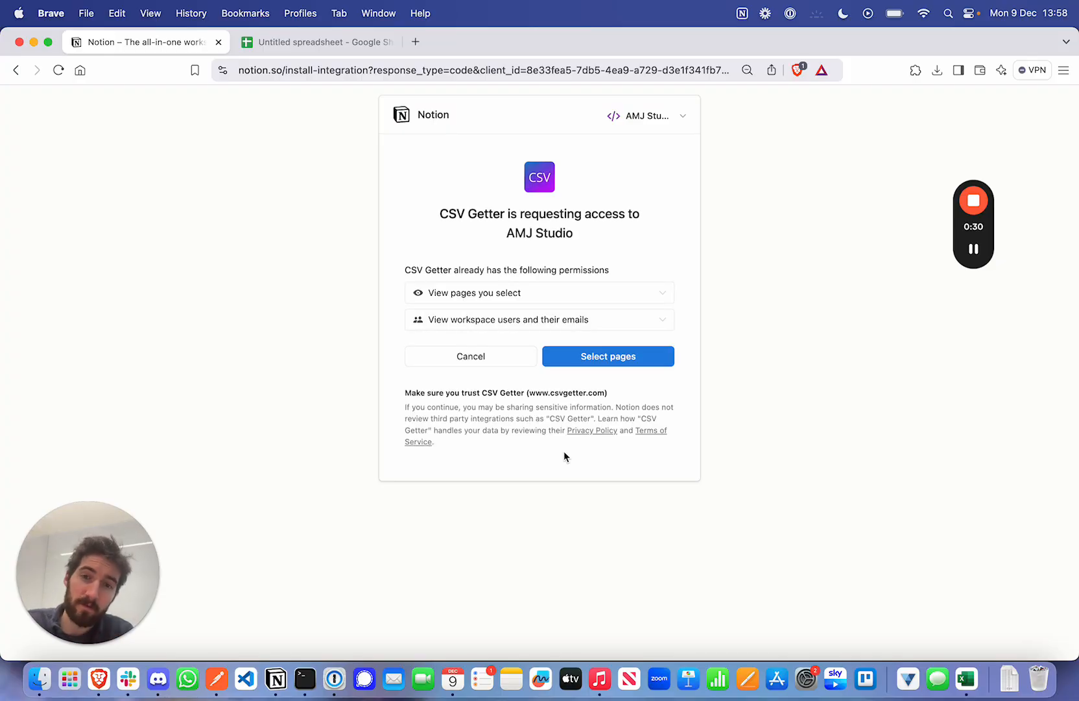
pyautogui.click(595, 356)
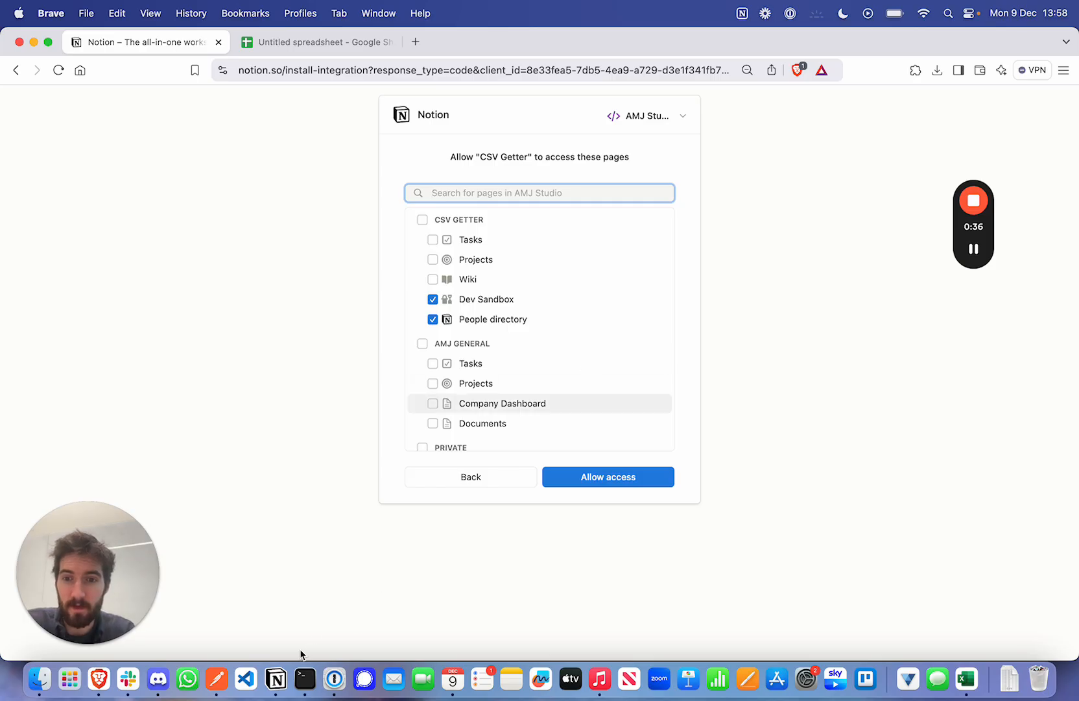
pyautogui.click(276, 679)
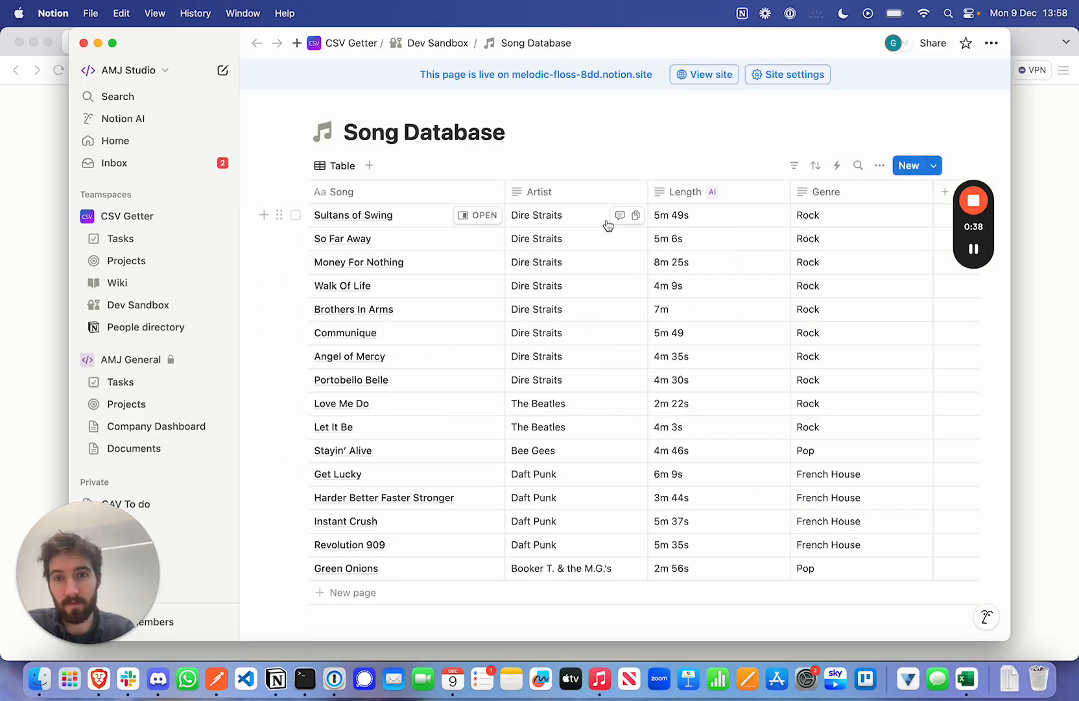
pyautogui.click(28, 273)
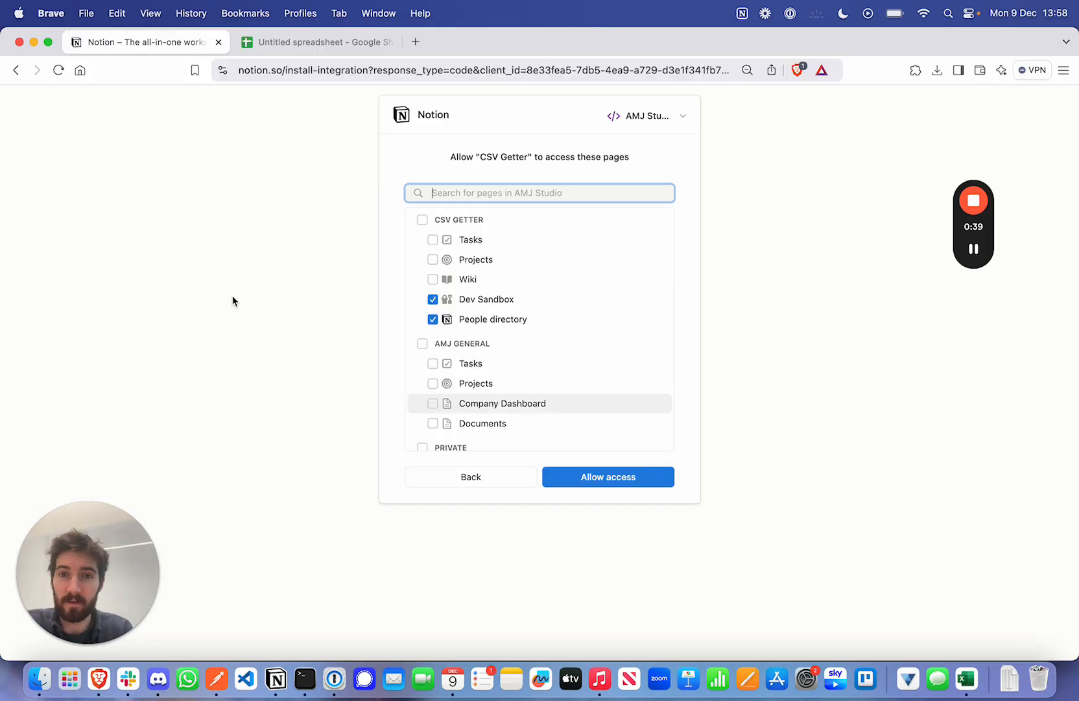
pyautogui.click(609, 478)
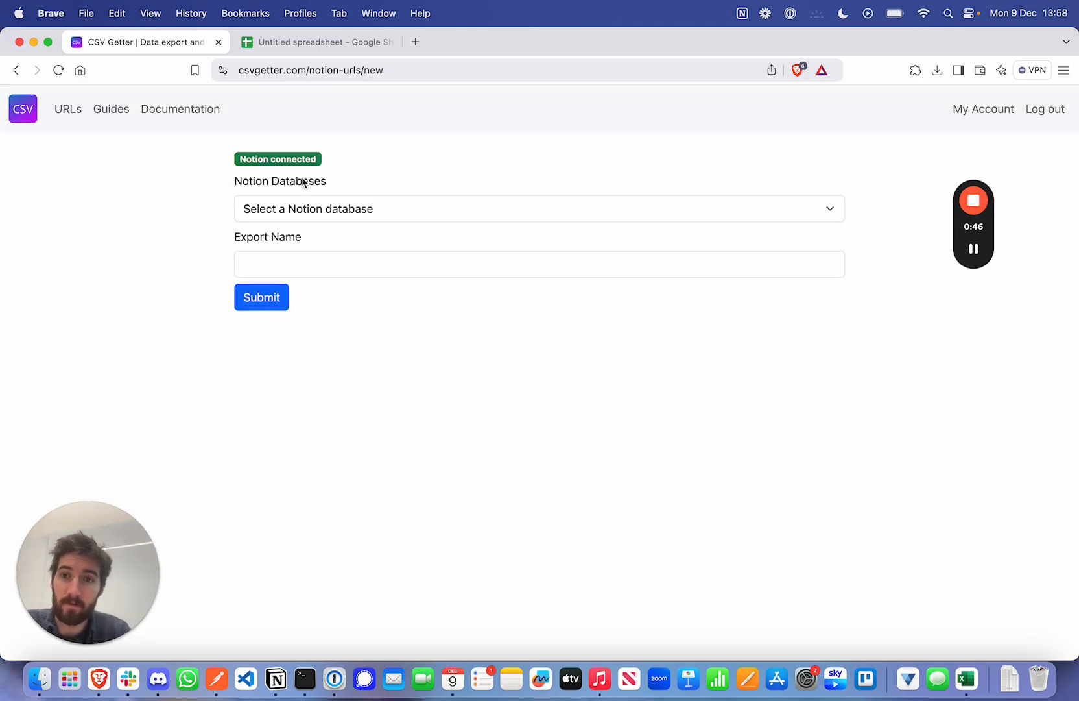
# Create an export of the Notion "Song Database" named "Notion Songs"
pyautogui.click(296, 209)
pyautogui.click(363, 264)
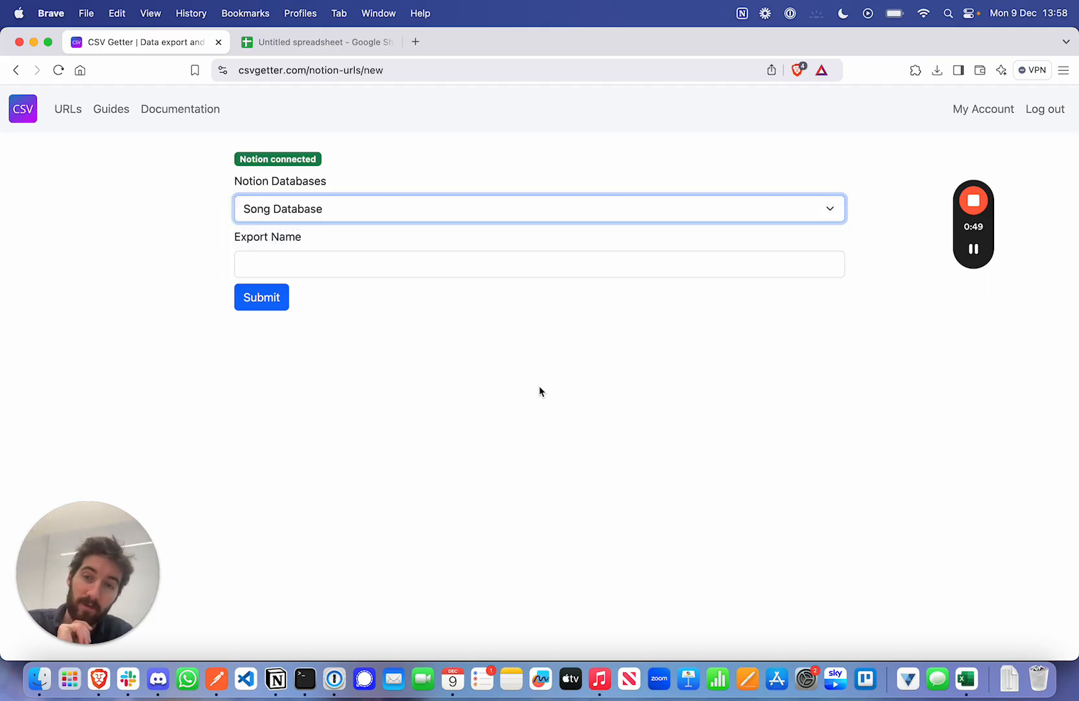
pyautogui.click(322, 261)
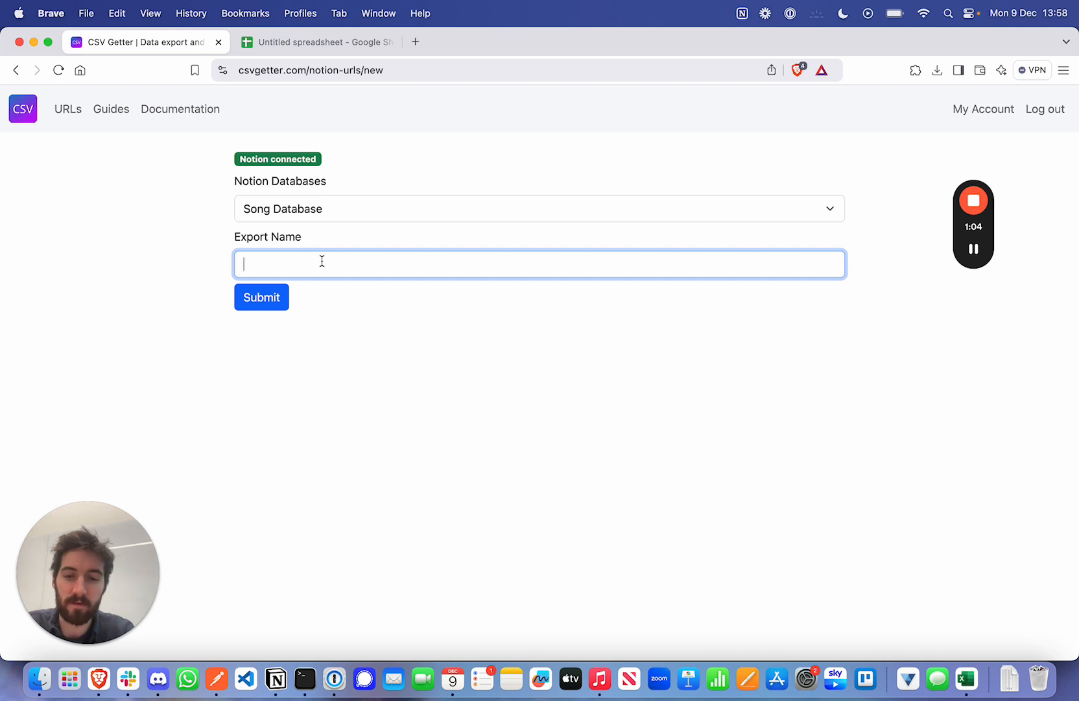
pyautogui.write('Notion Songs')
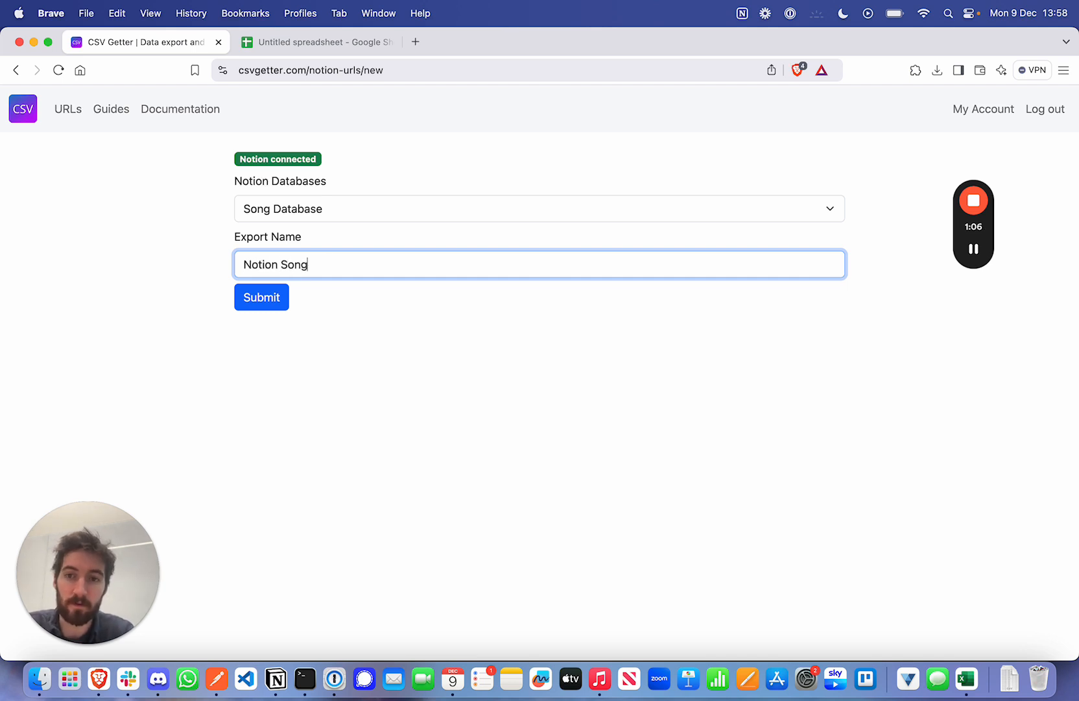
pyautogui.click(261, 301)
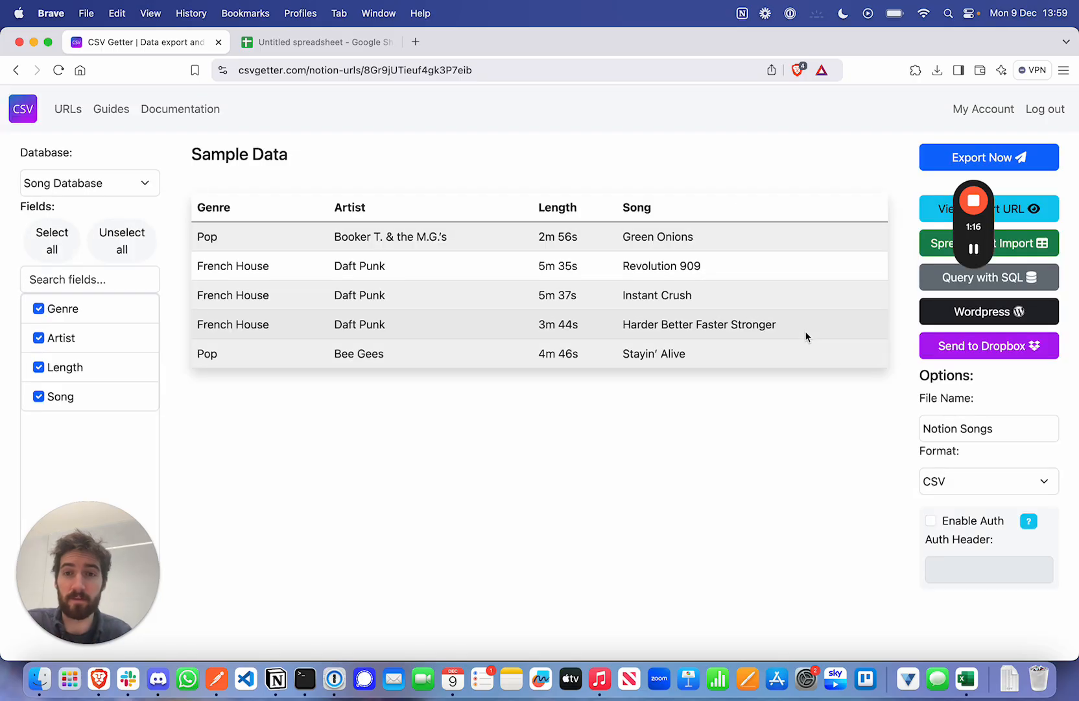
# Compare the export's sample data with the original Song Database in Notion
pyautogui.click(276, 678)
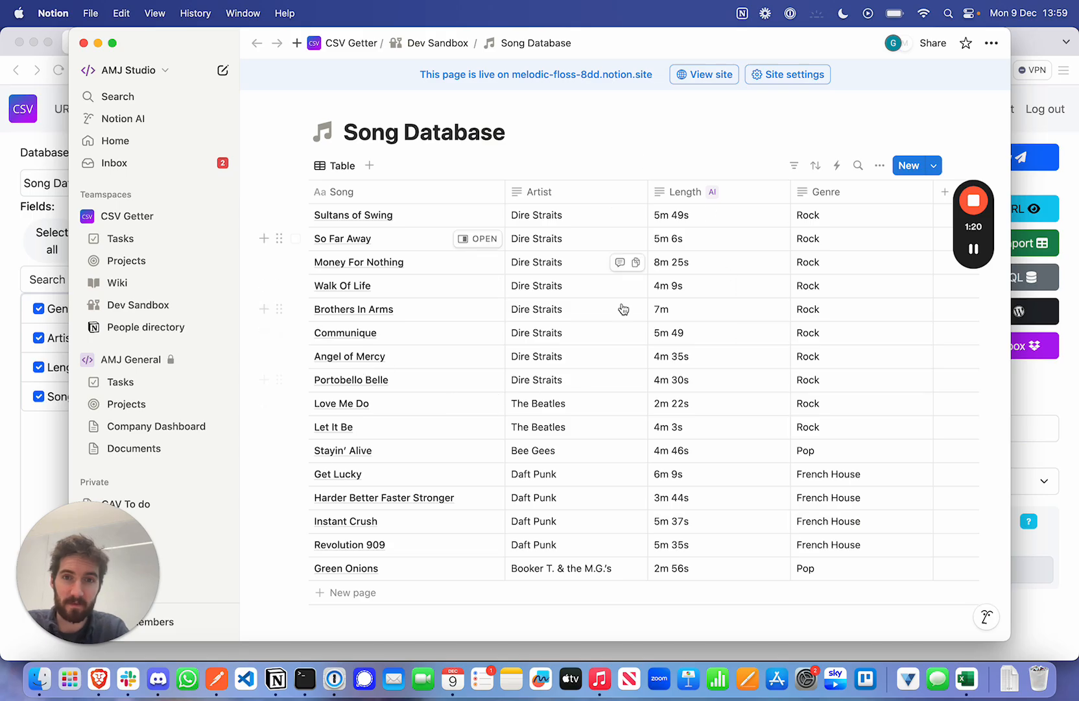
pyautogui.click(42, 460)
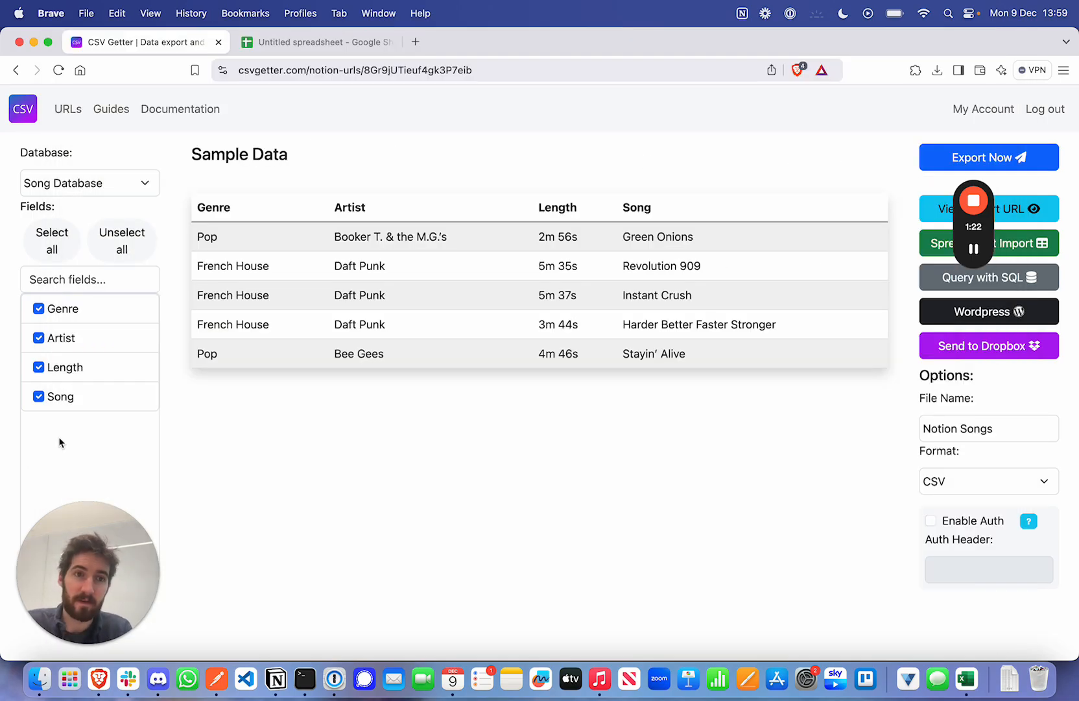
pyautogui.moveTo(980, 235); pyautogui.dragTo(447, 560)
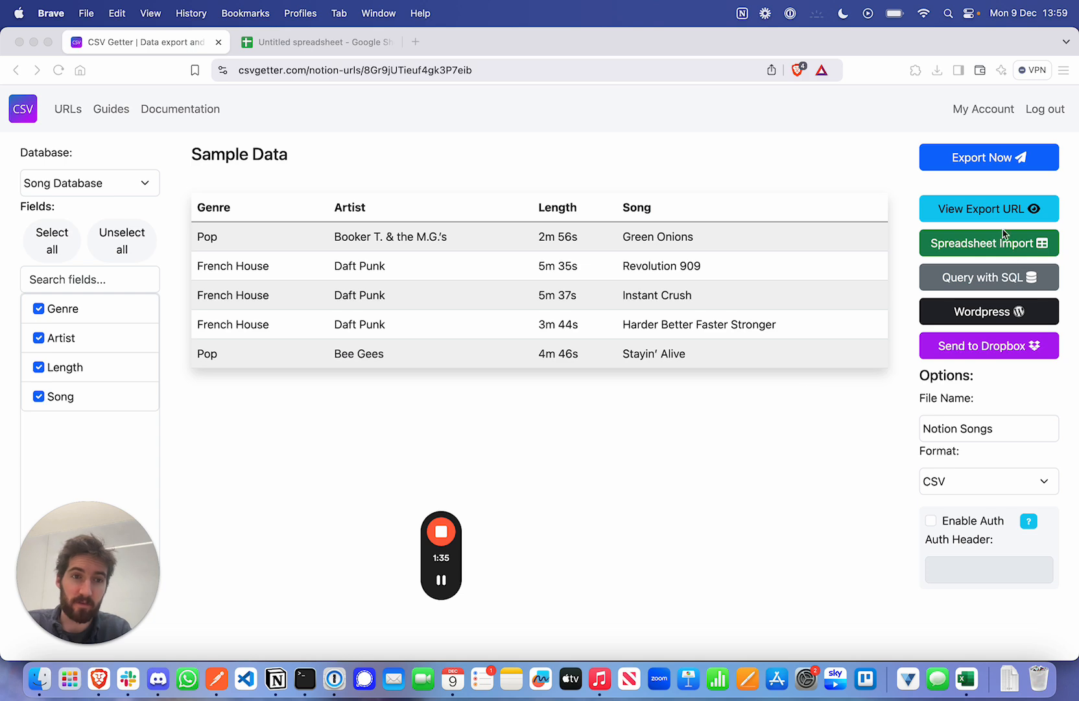
# Show the export's Google Sheets import instructions and open an Apps Script project from the untitled Google Sheets spreadsheet
pyautogui.click(983, 250)
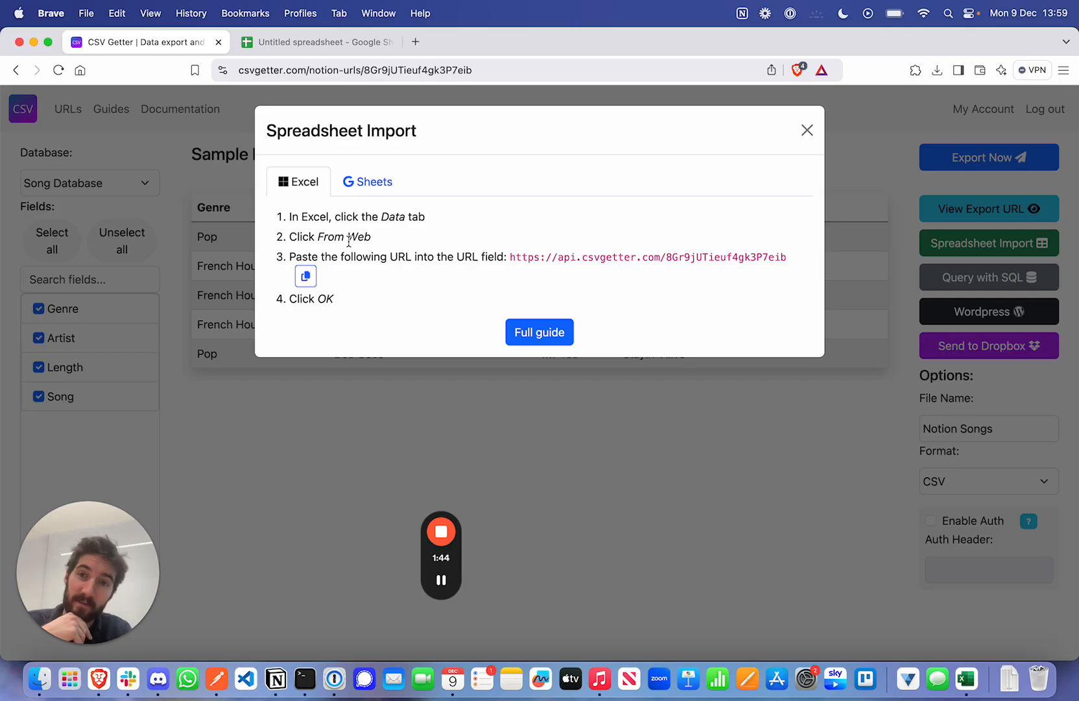
pyautogui.click(373, 187)
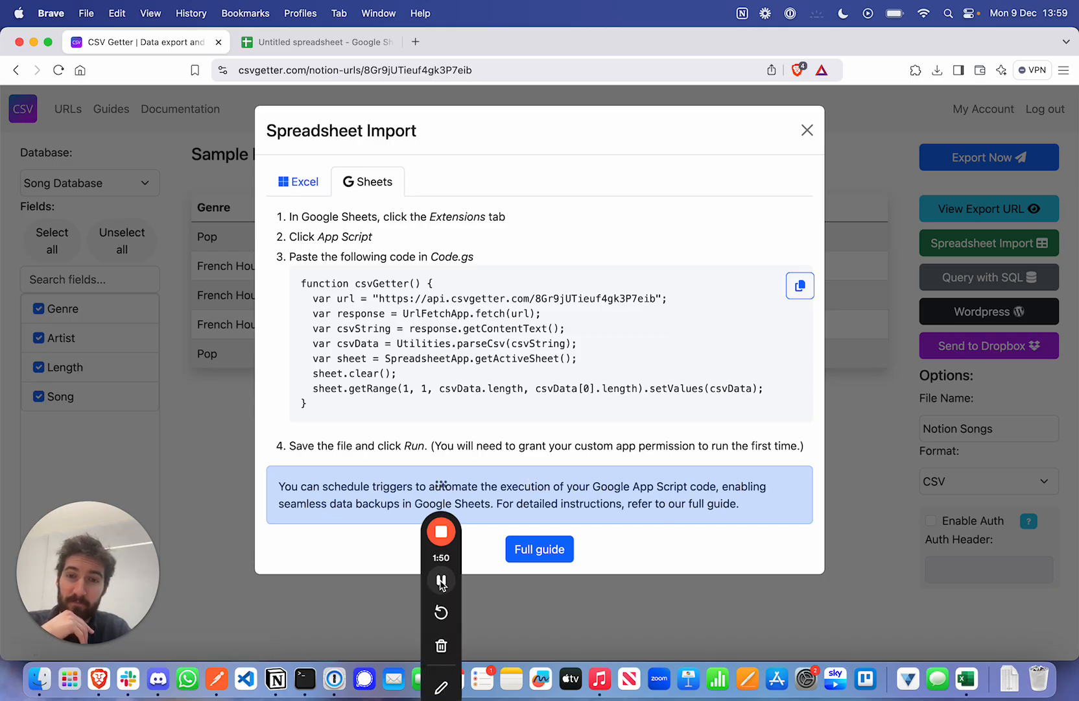
pyautogui.hotkey('ctrl', 'Tab')
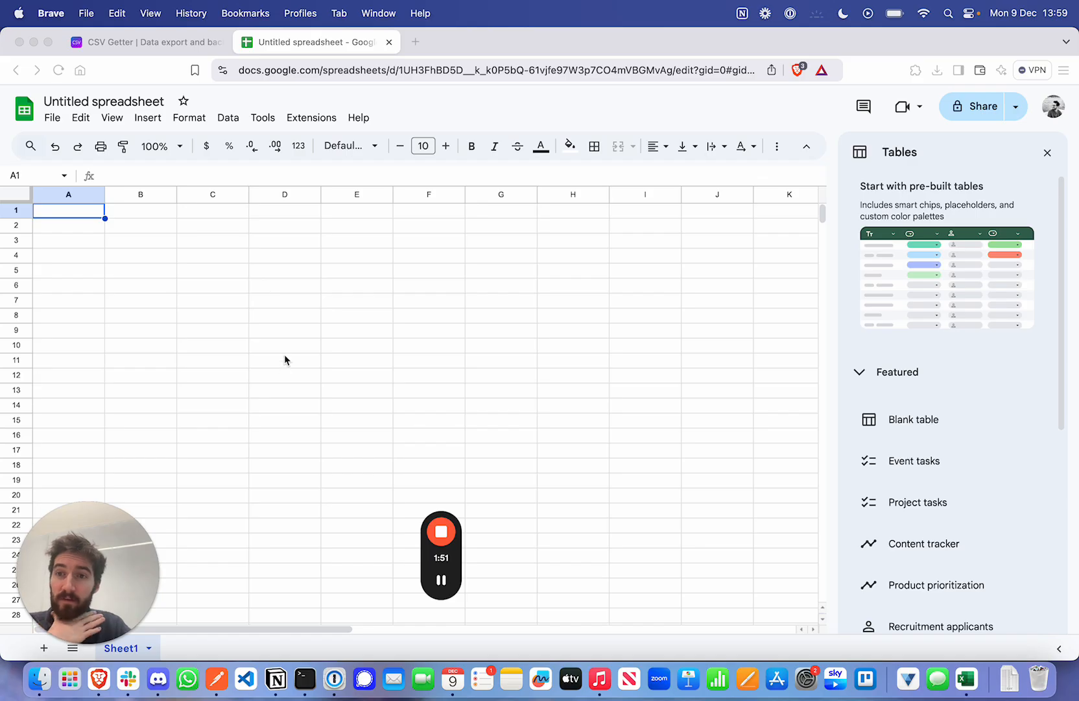
pyautogui.click(307, 117)
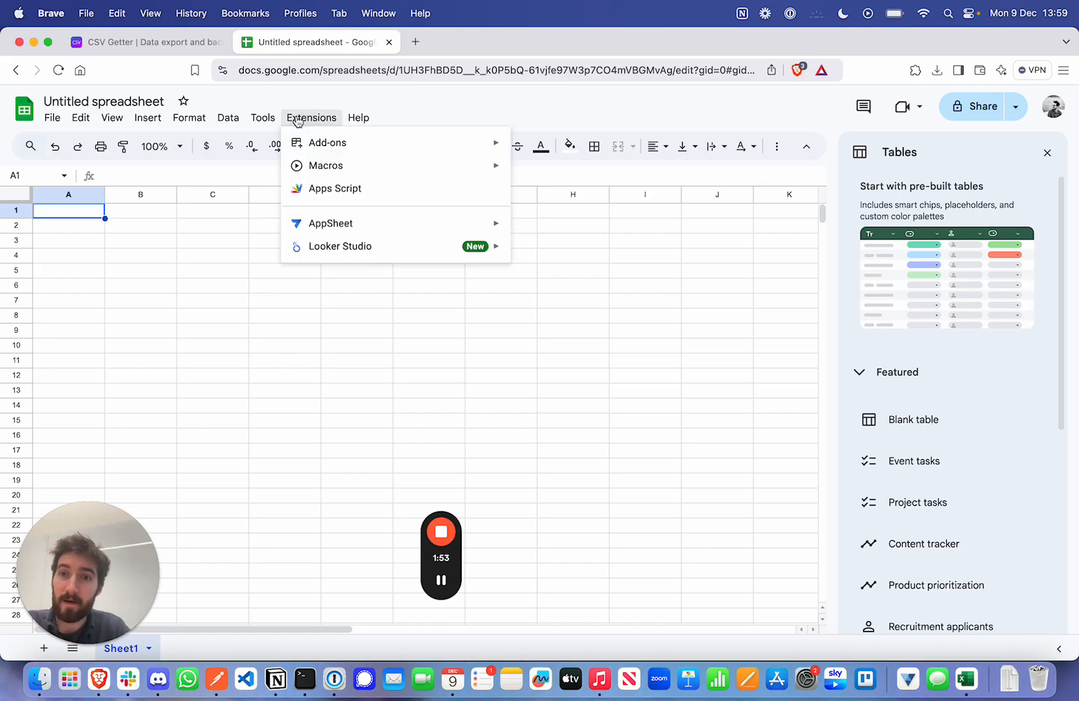
pyautogui.click(335, 189)
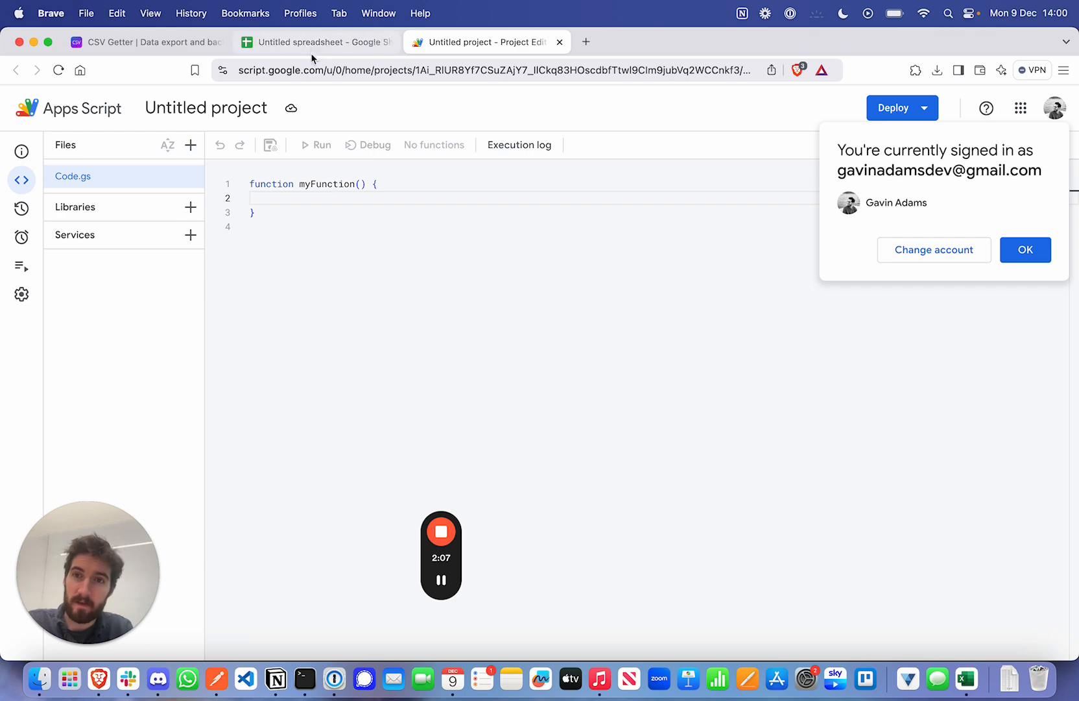
# Return to CSV Getter, review the export URL and fetch call in the Google Sheets import script, and copy the code
pyautogui.click(116, 41)
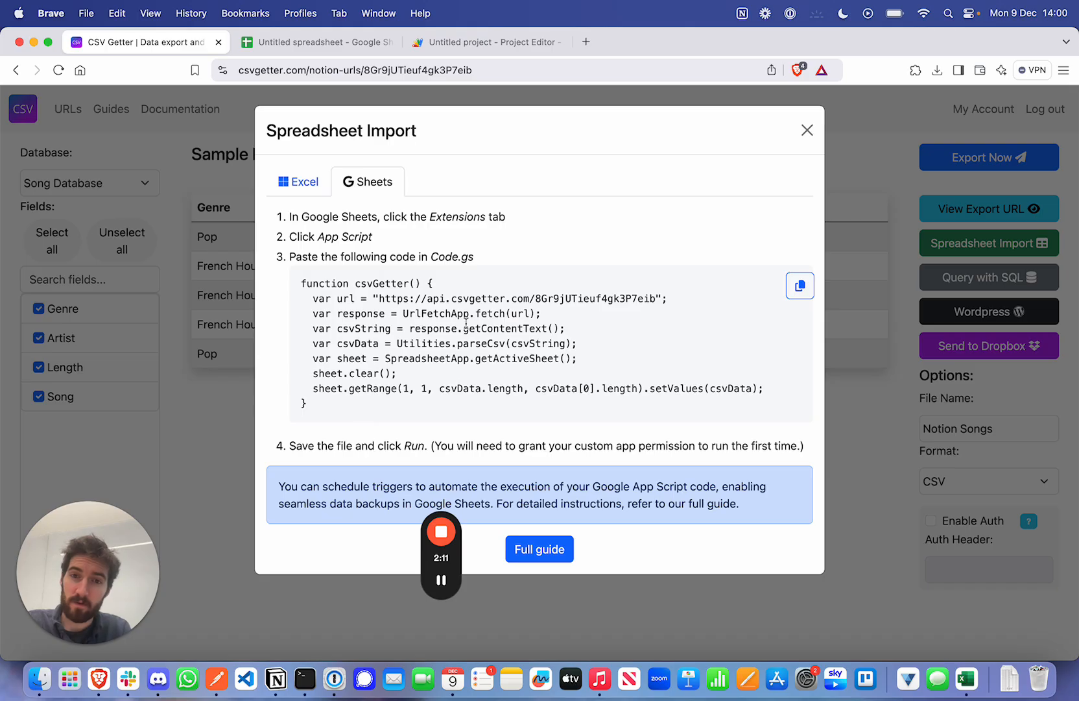
pyautogui.moveTo(375, 298); pyautogui.dragTo(679, 307)
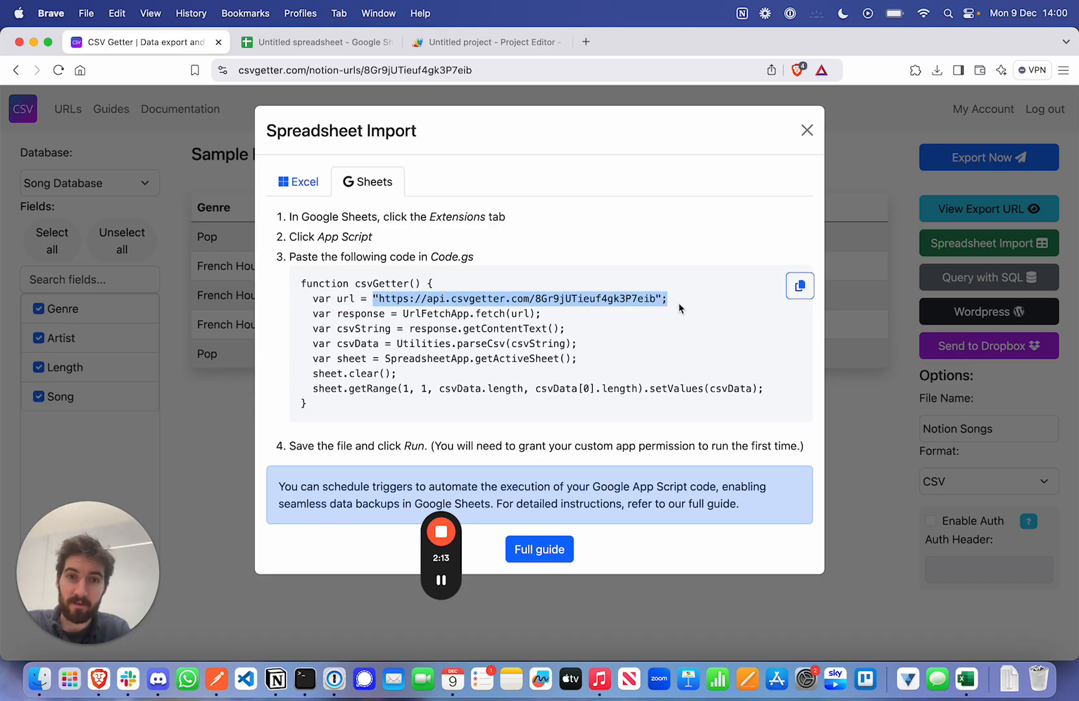
pyautogui.moveTo(545, 315); pyautogui.dragTo(402, 318)
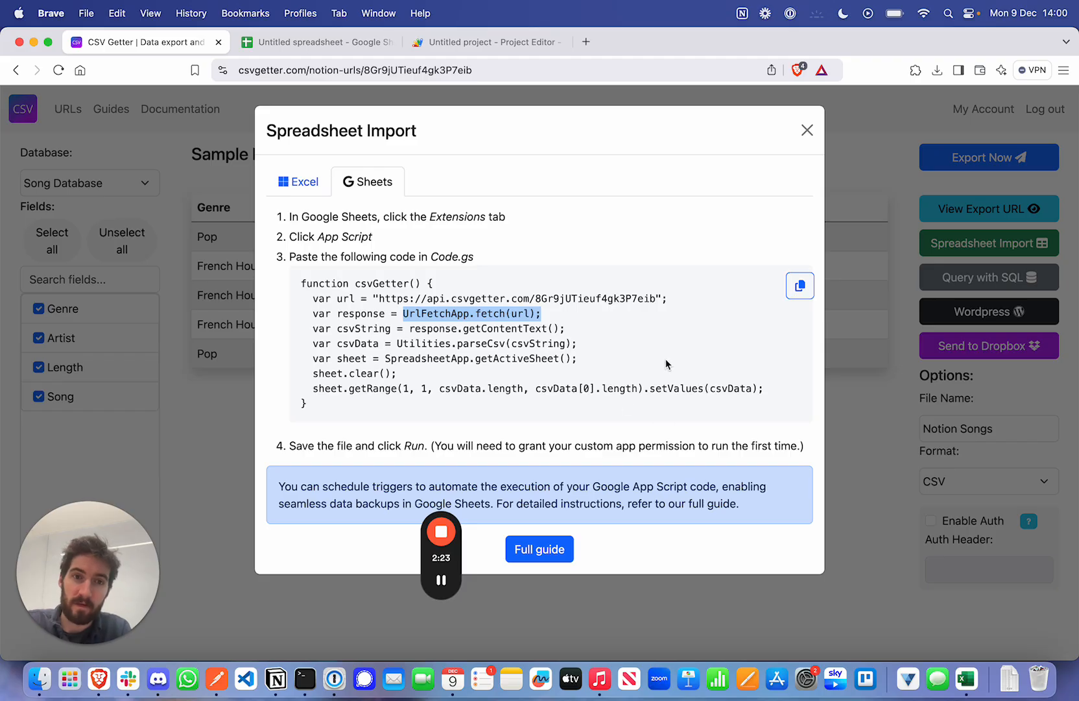
pyautogui.click(684, 328)
pyautogui.click(800, 285)
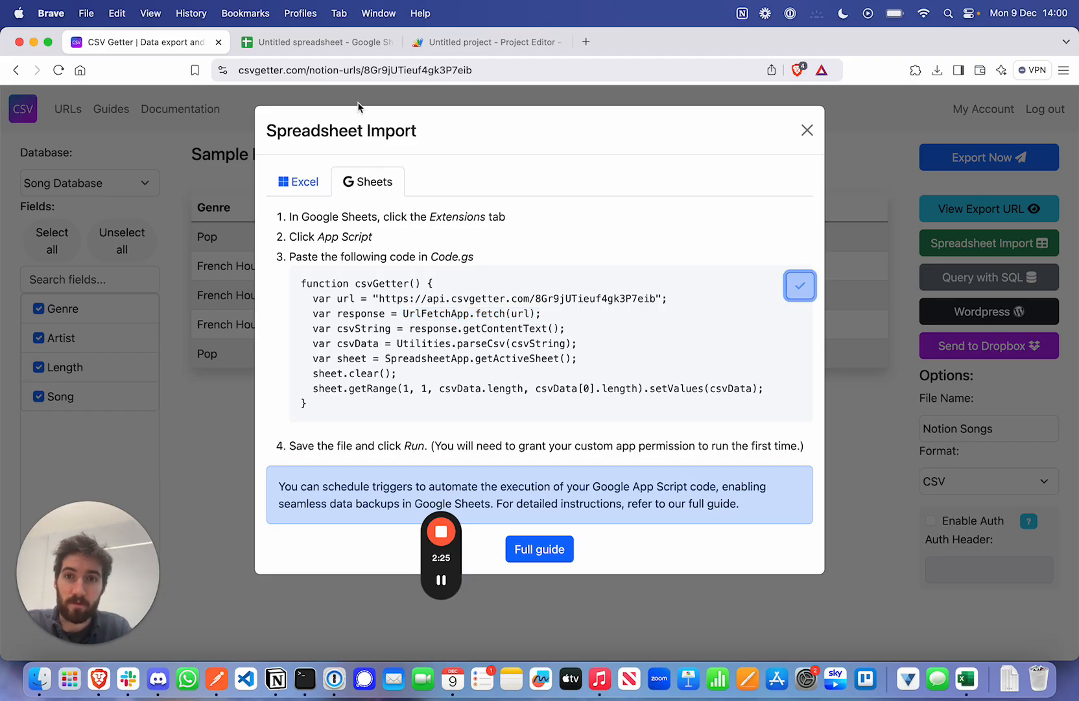
# Replace the default function in the Apps Script file Code.gs with the copied csvGetter code and save the project
pyautogui.click(289, 42)
pyautogui.click(489, 42)
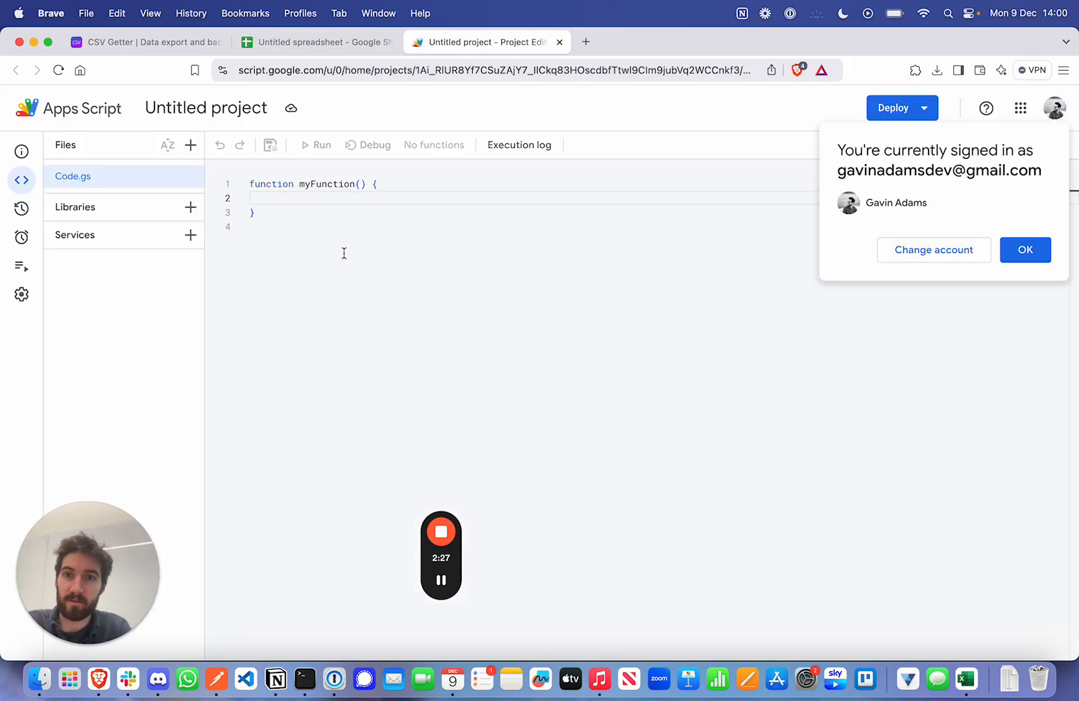
pyautogui.moveTo(306, 224); pyautogui.dragTo(239, 182)
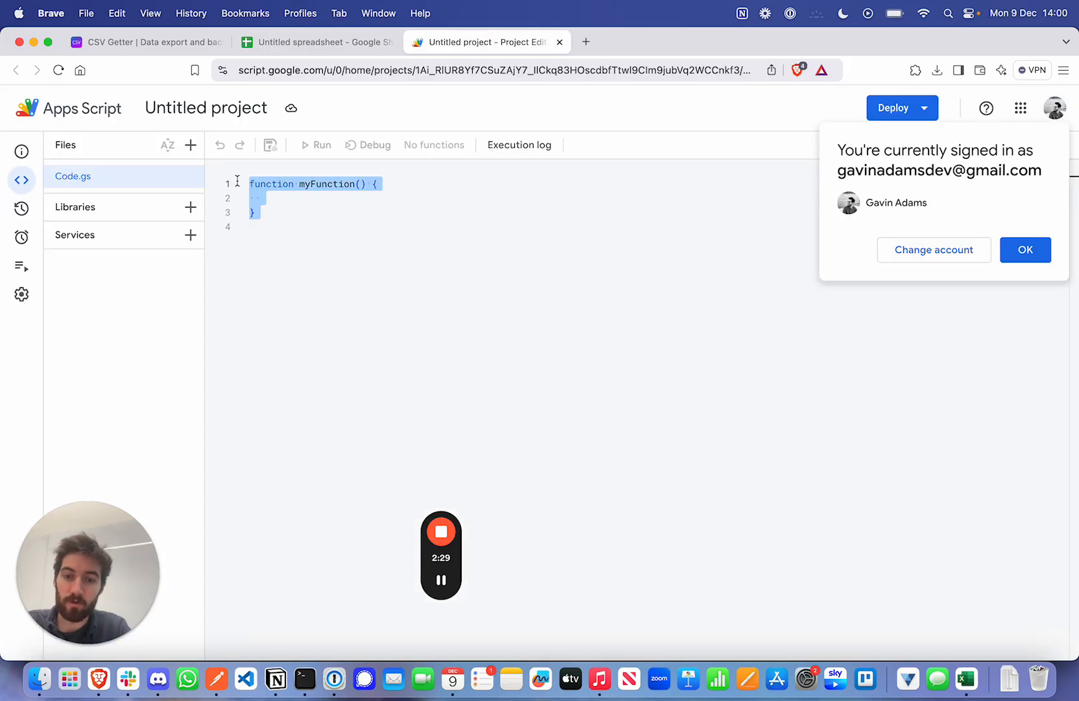
pyautogui.press('super+v')
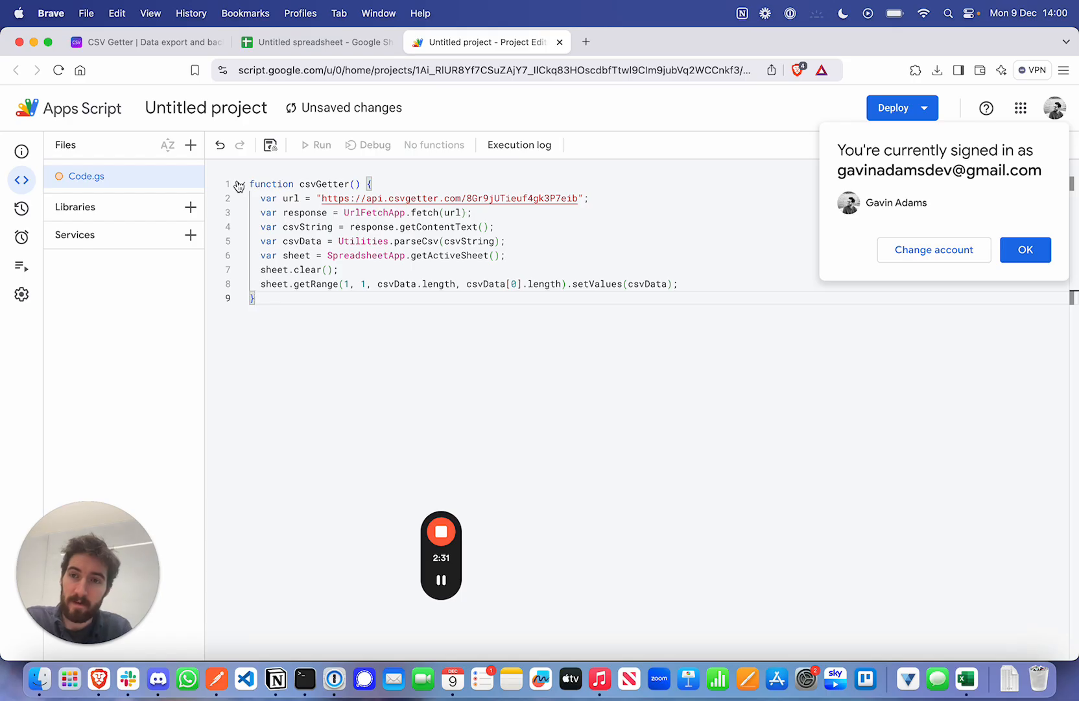
pyautogui.press('super+s')
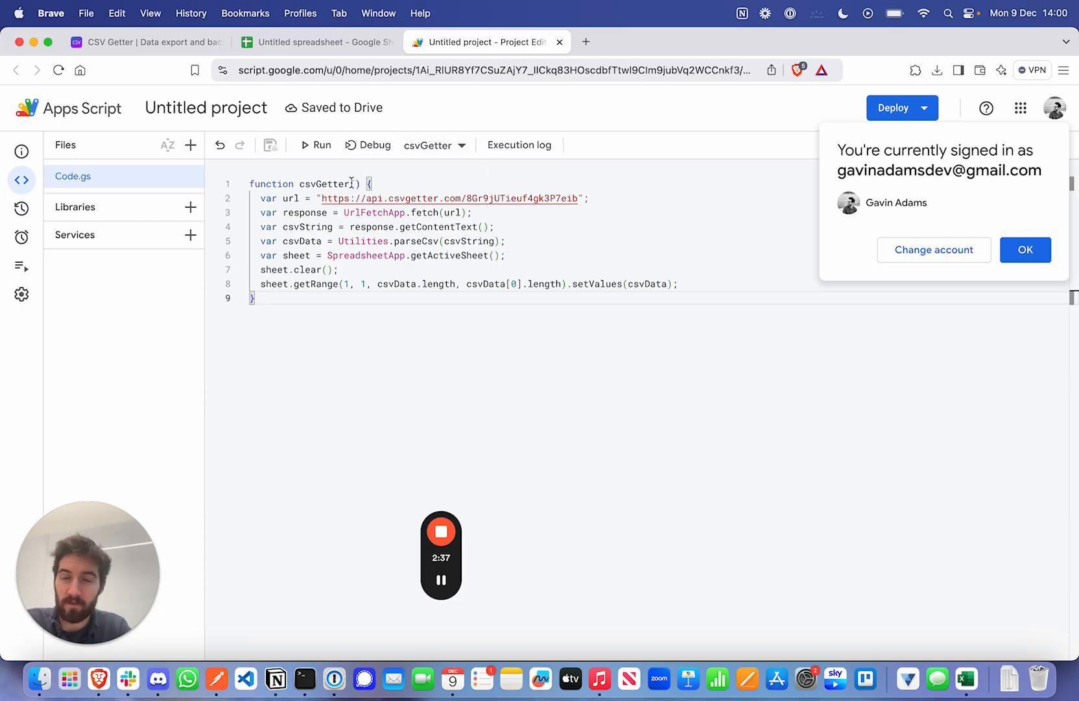
# Run the csvGetter function and authorize the unverified project to access Google Sheets and connect to an external service
pyautogui.click(317, 146)
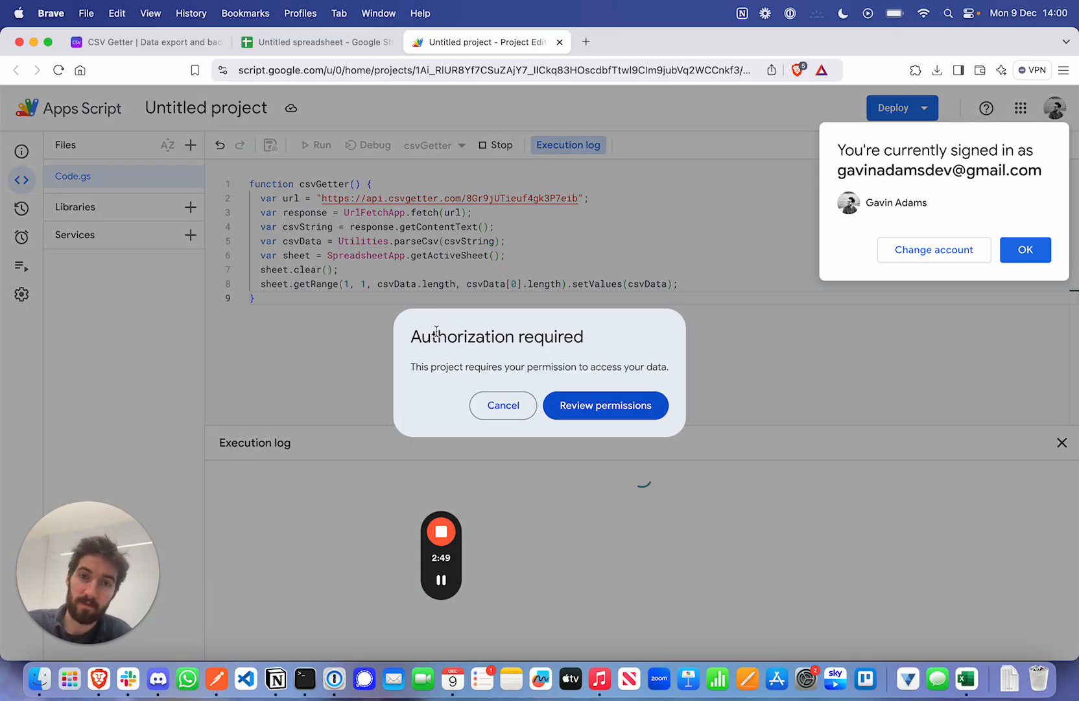
pyautogui.click(574, 407)
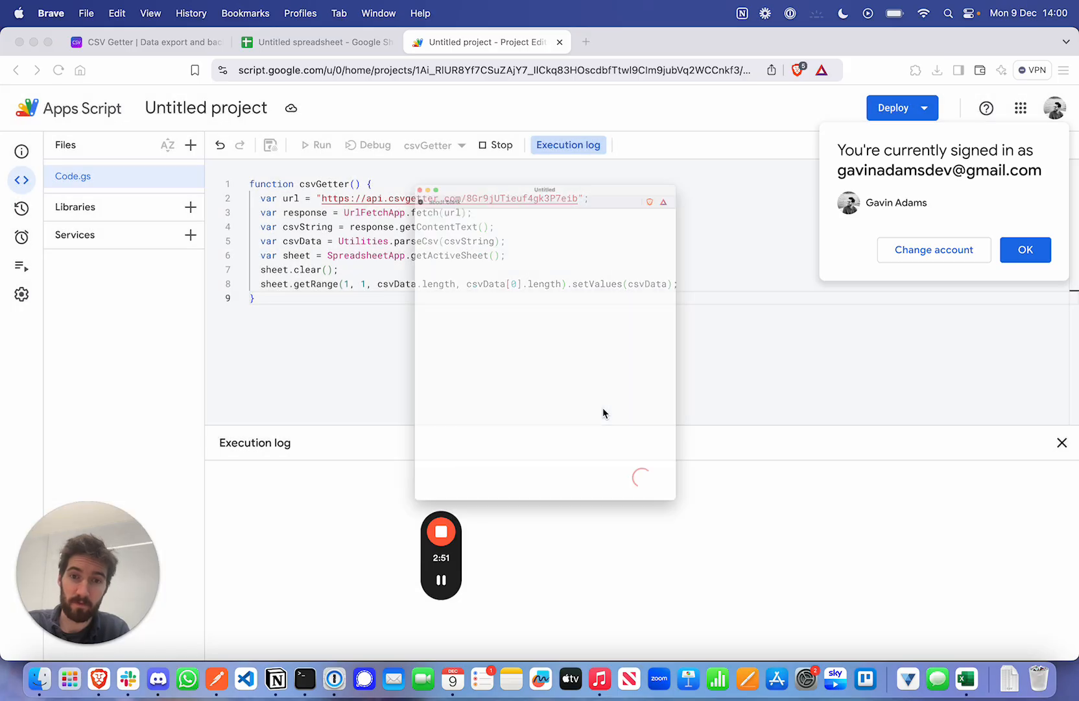
pyautogui.click(470, 325)
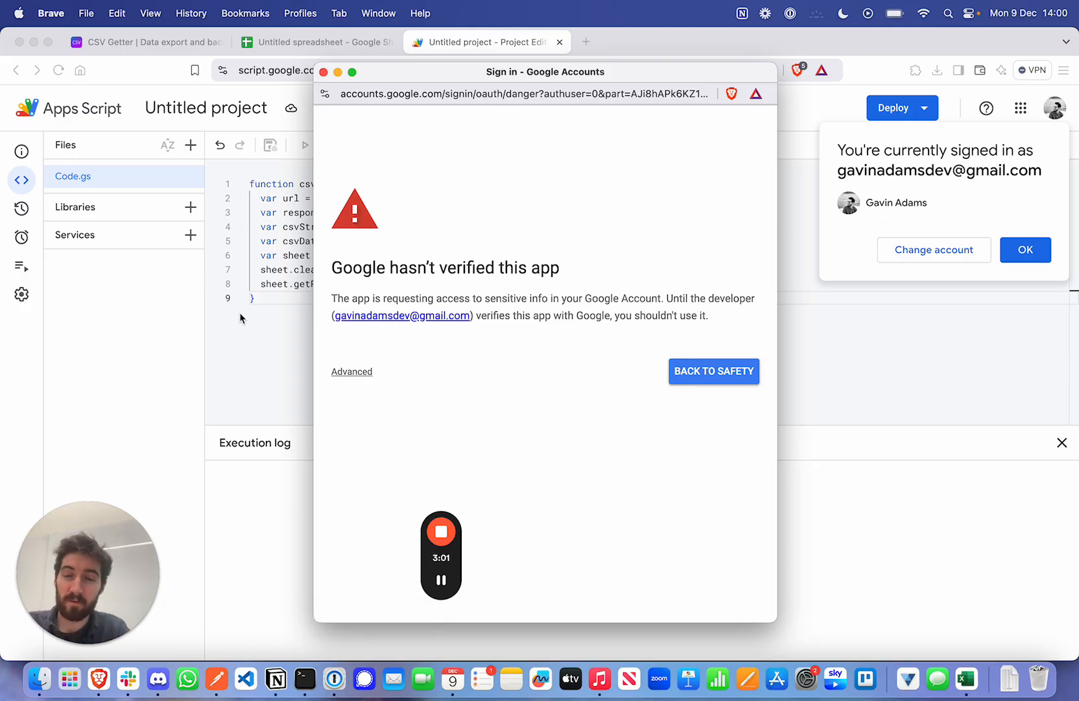
pyautogui.click(352, 372)
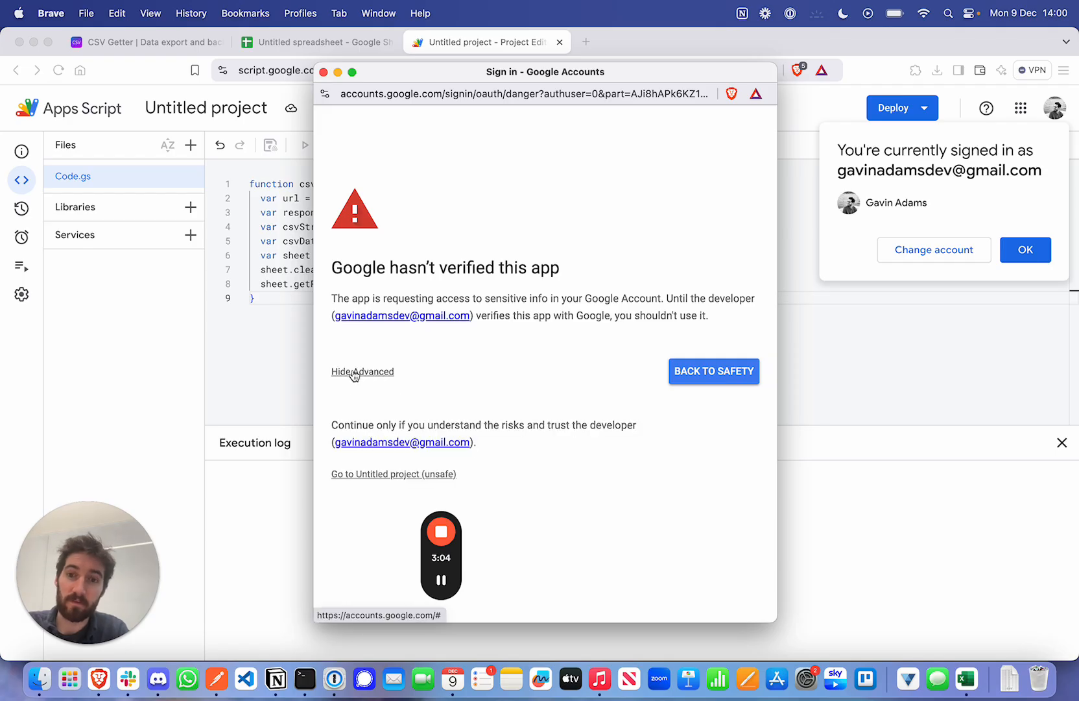
pyautogui.click(412, 477)
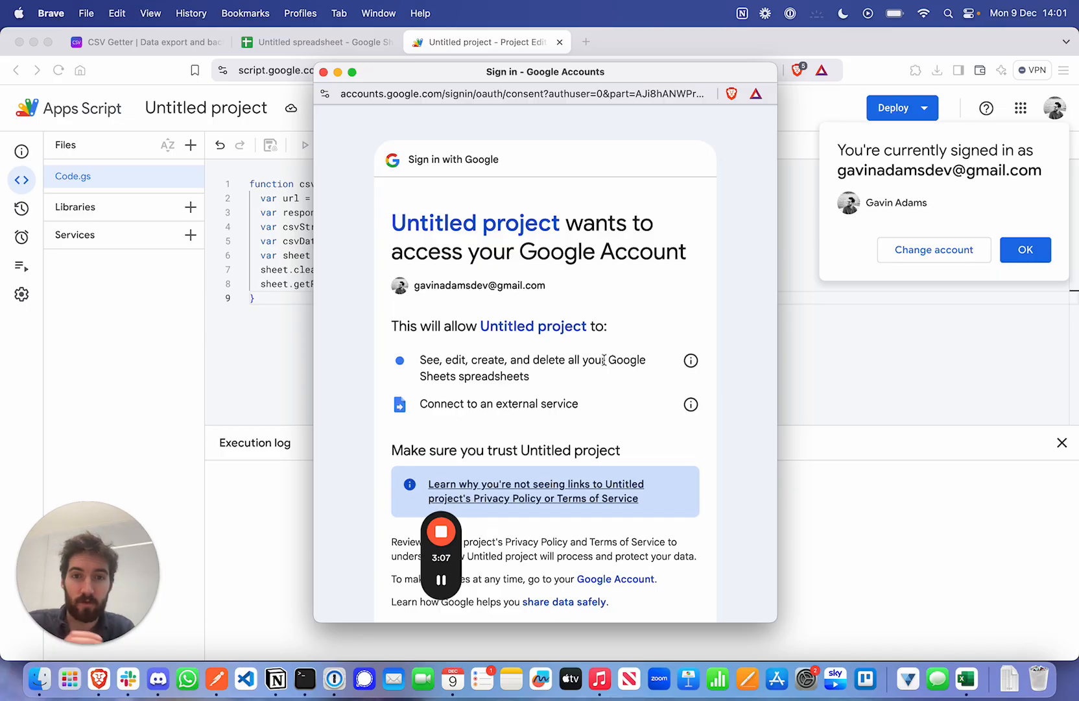
pyautogui.scroll(-3, 600, 363)
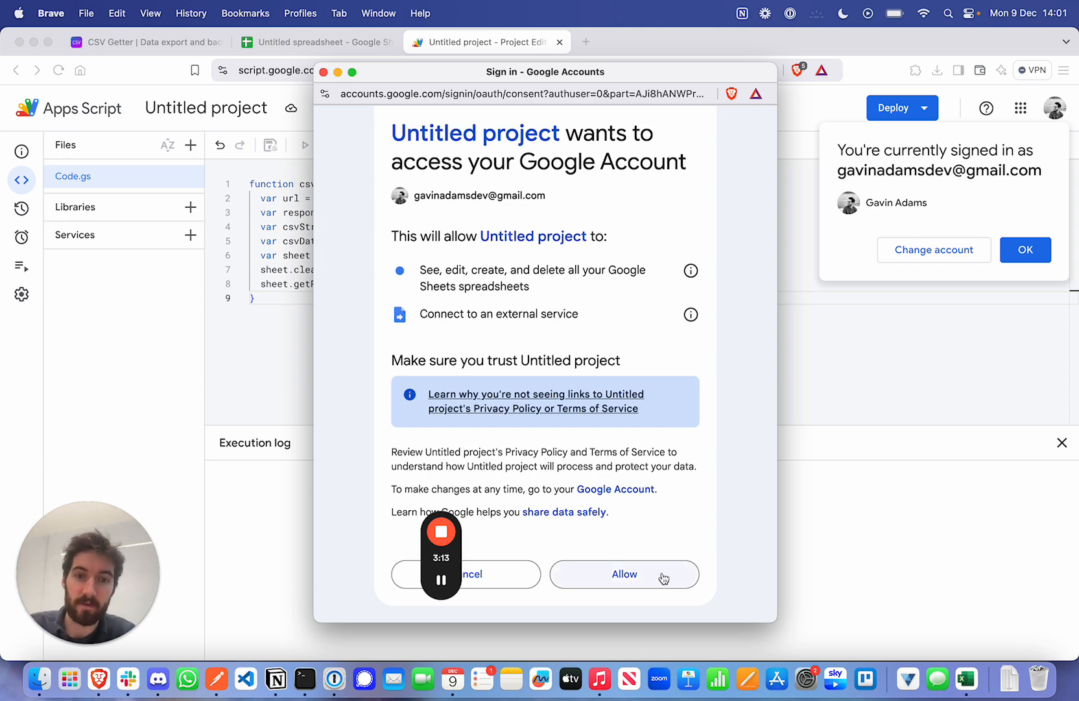
pyautogui.click(640, 580)
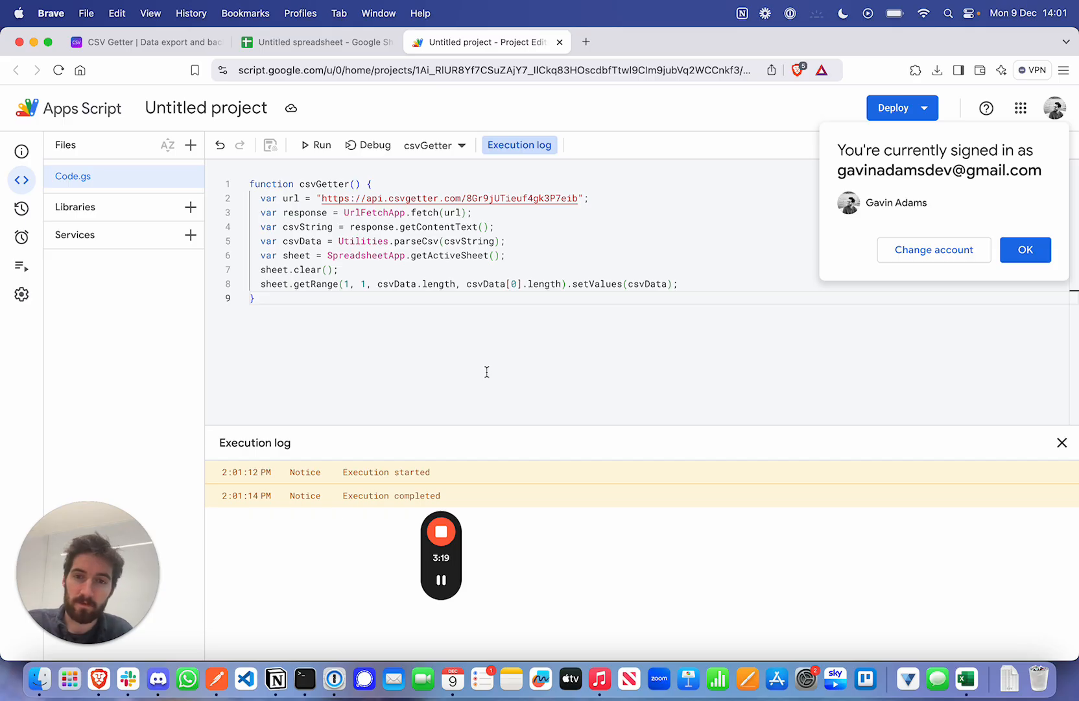
# Review the script's execution log entries and check the spreadsheet for the imported data
pyautogui.moveTo(344, 473); pyautogui.dragTo(440, 479)
pyautogui.moveTo(343, 496); pyautogui.dragTo(454, 496)
pyautogui.click(327, 41)
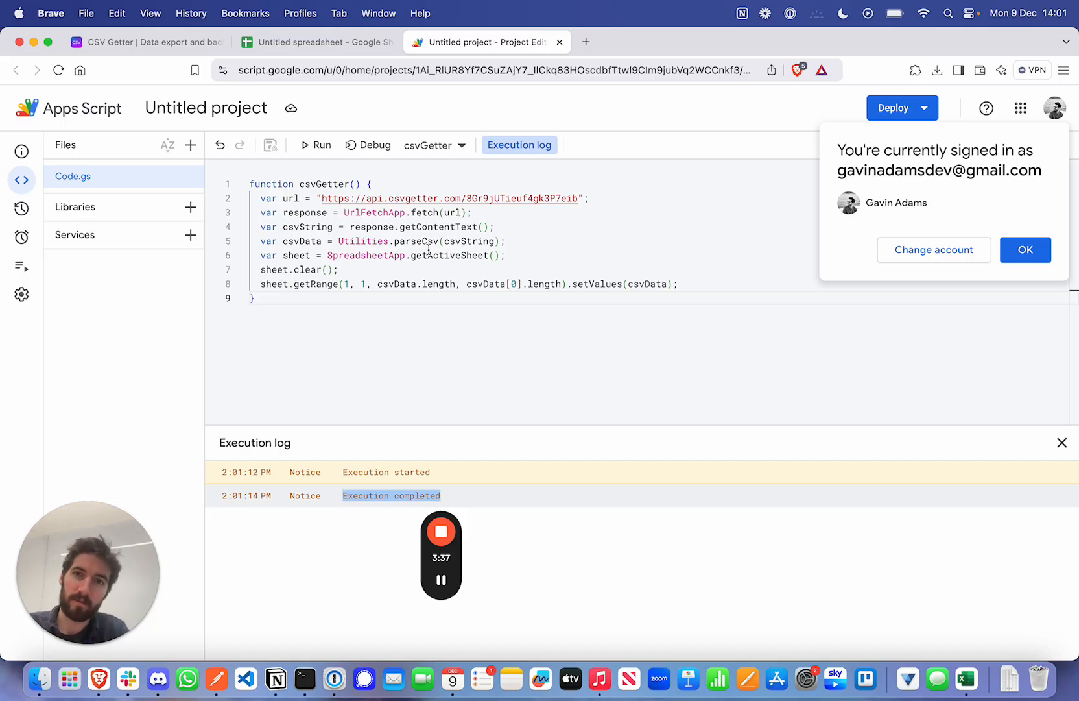
# Add a new project trigger for the csvGetter function and set its event source to Time-driven
pyautogui.click(442, 583)
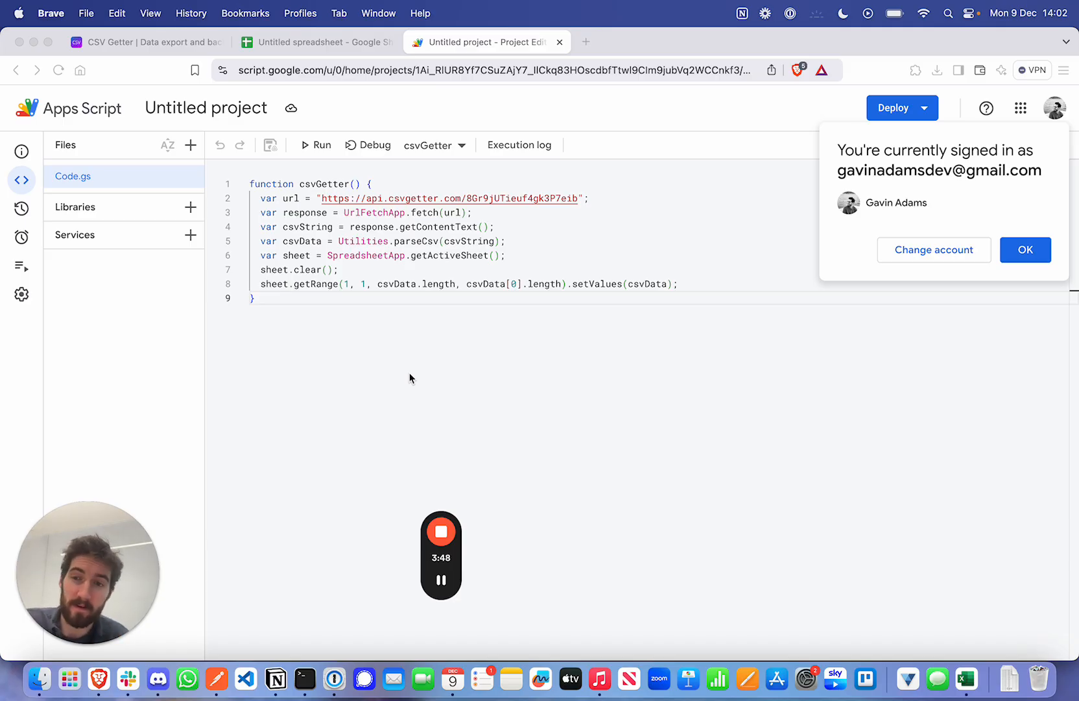
pyautogui.click(23, 240)
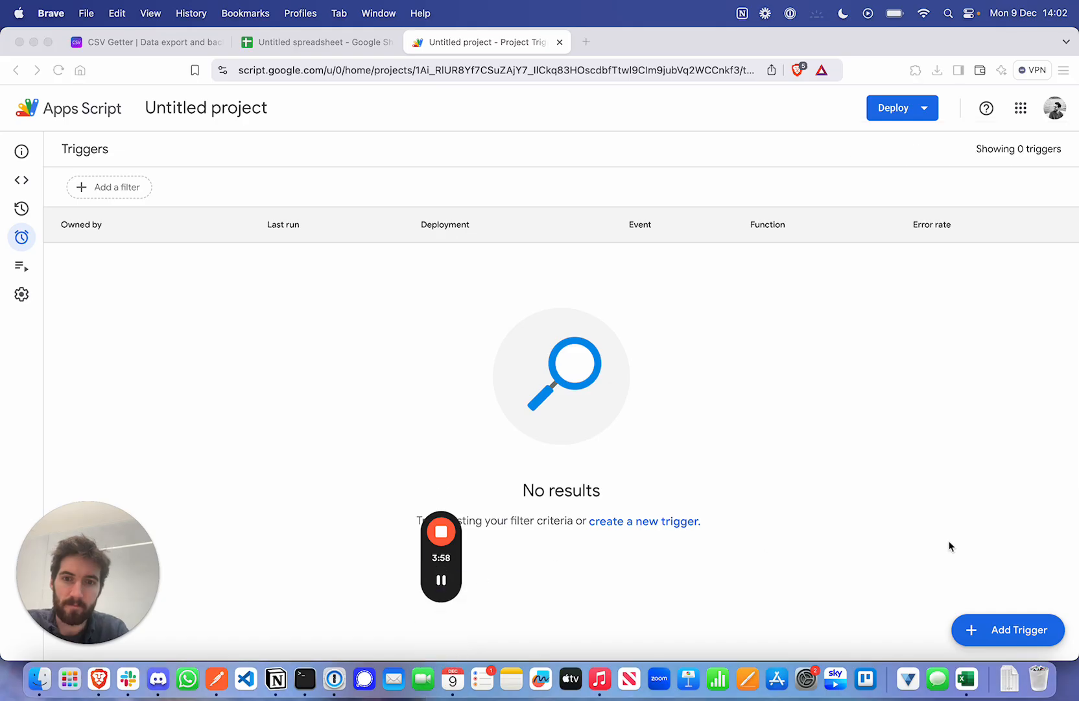
pyautogui.click(988, 636)
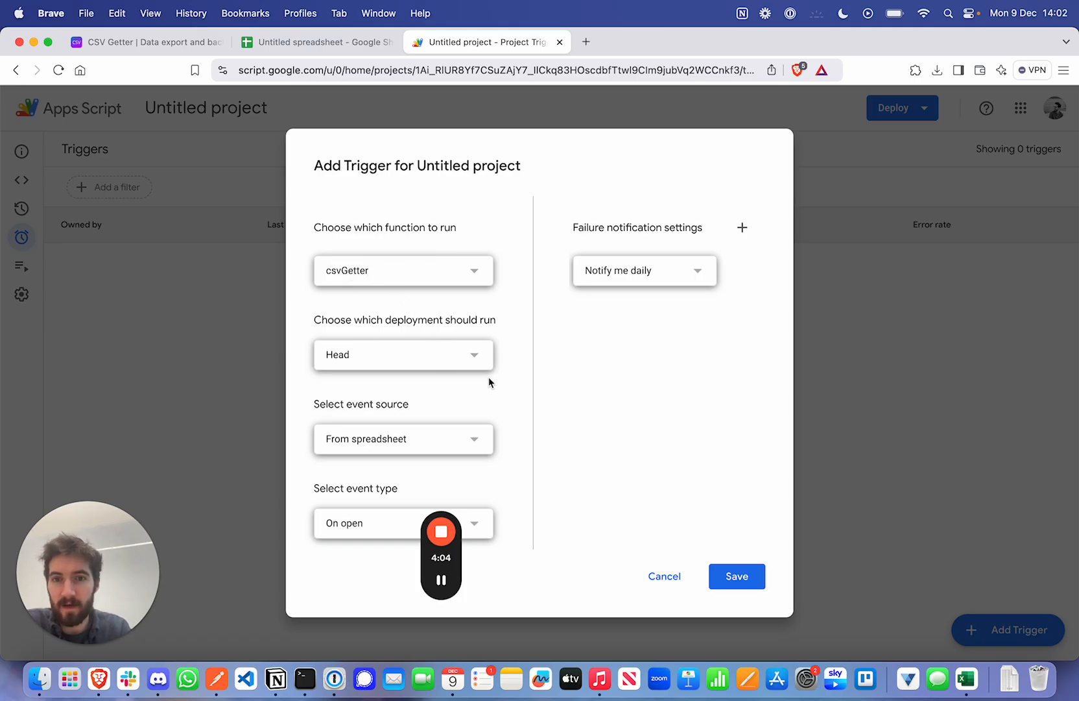
pyautogui.click(452, 442)
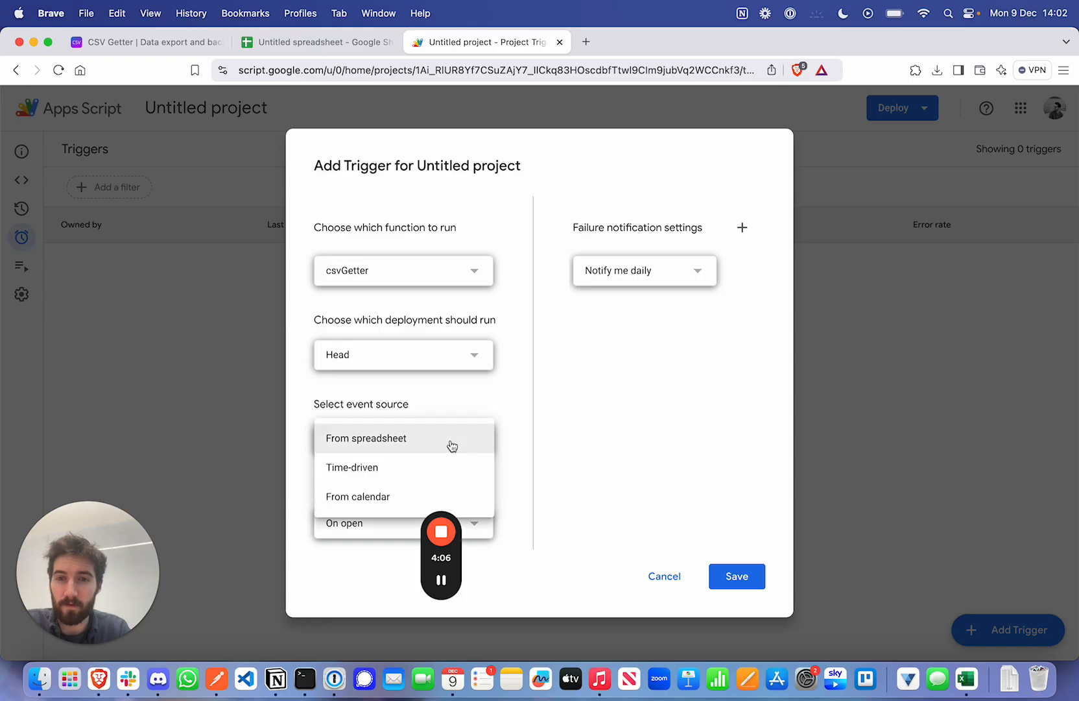
pyautogui.click(380, 476)
pyautogui.scroll(-2, 463, 381)
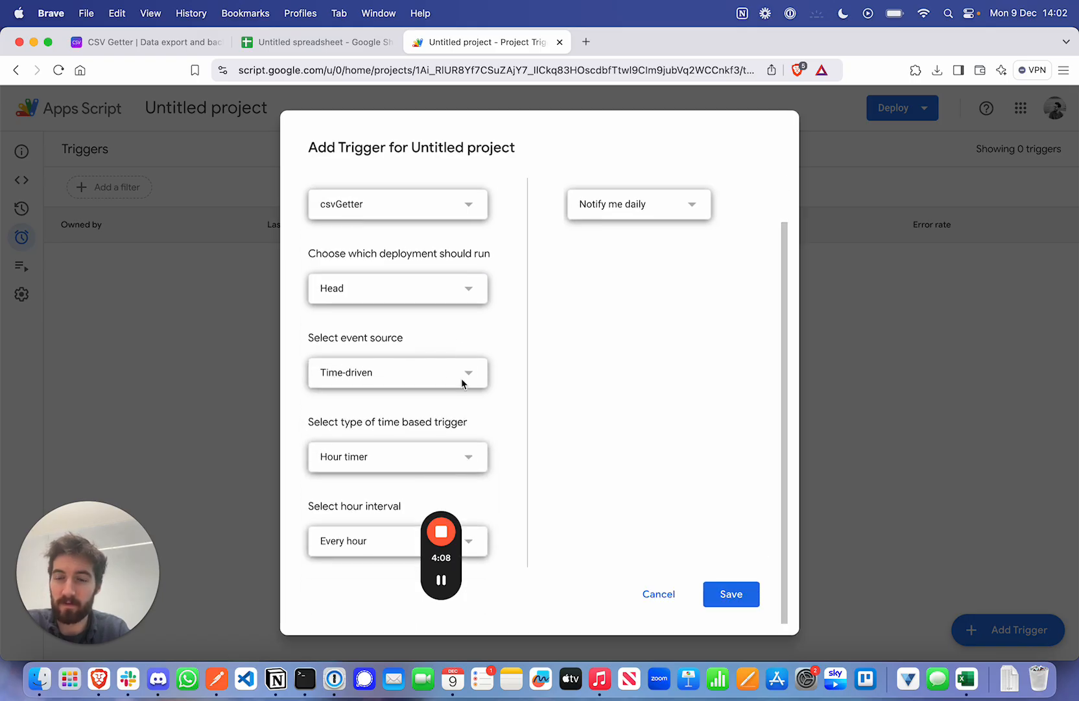
# Set the trigger to a Day timer that runs between 5am and 6am, and save it
pyautogui.moveTo(452, 565); pyautogui.dragTo(715, 436)
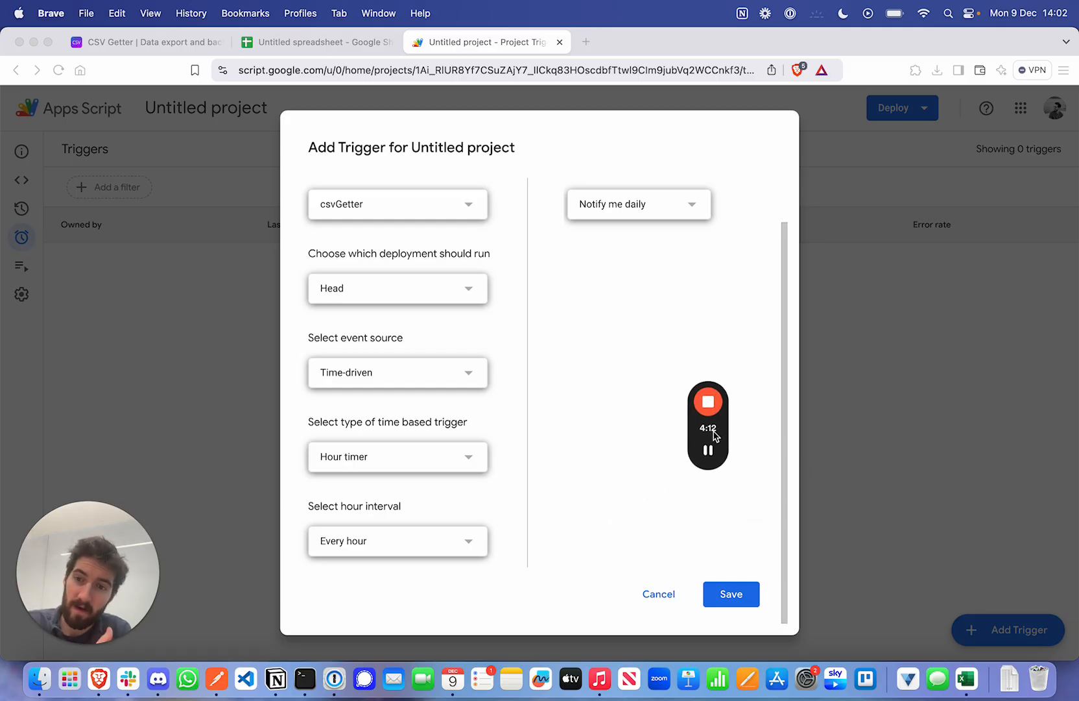
pyautogui.click(356, 456)
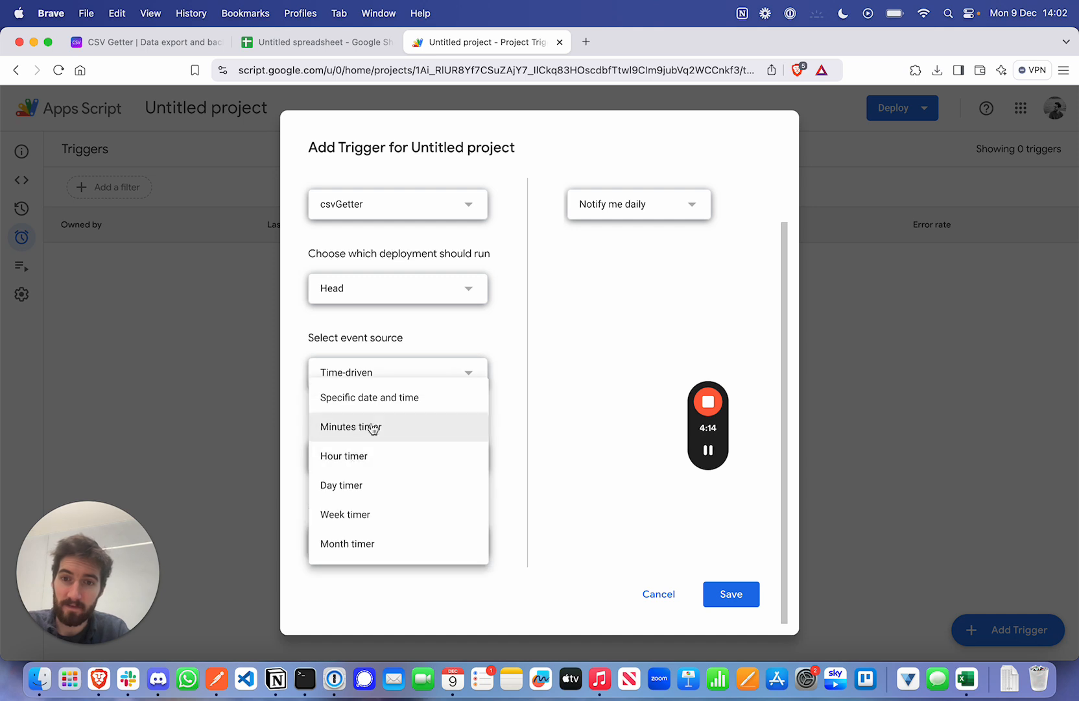
pyautogui.click(372, 486)
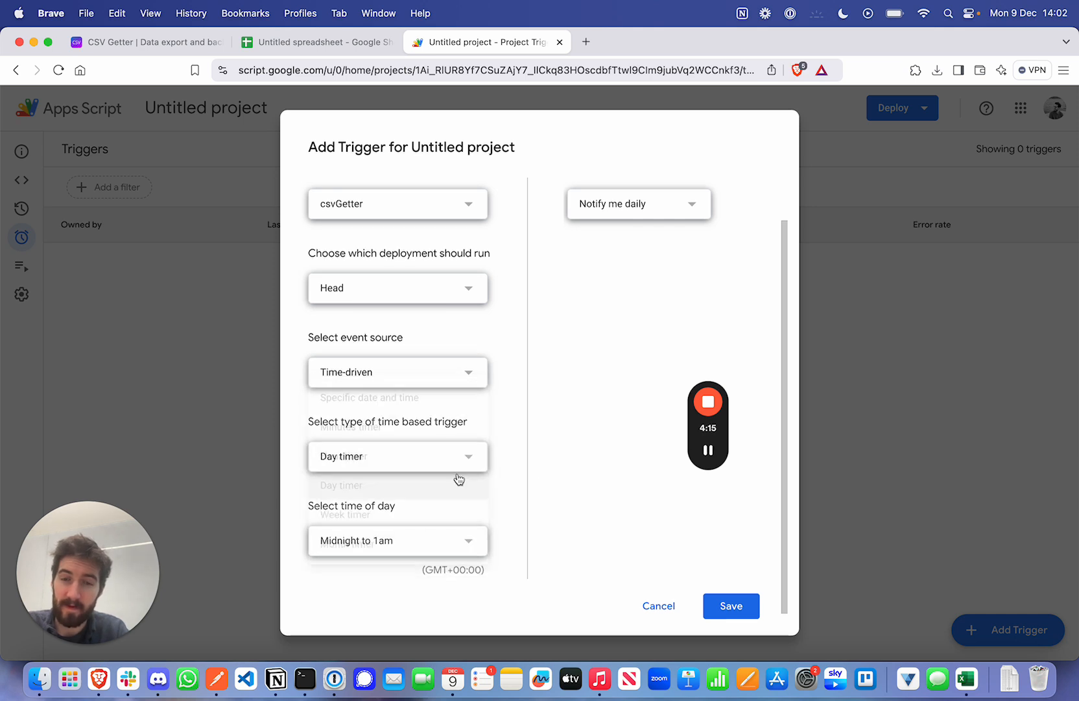
pyautogui.click(398, 546)
pyautogui.click(351, 266)
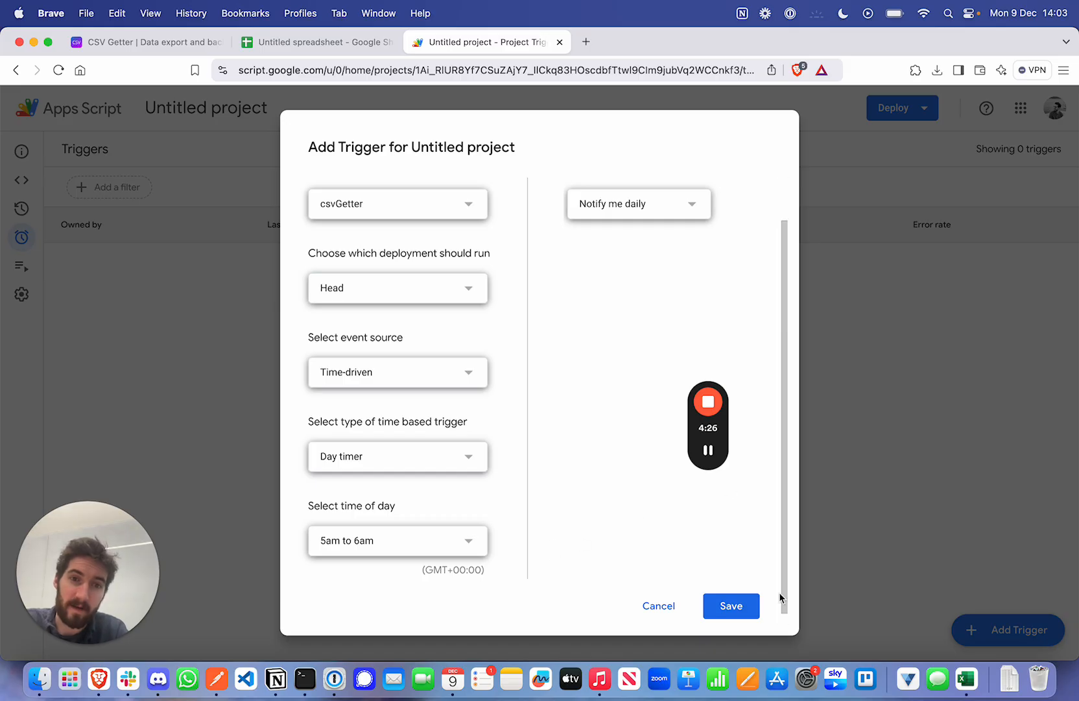
pyautogui.click(733, 606)
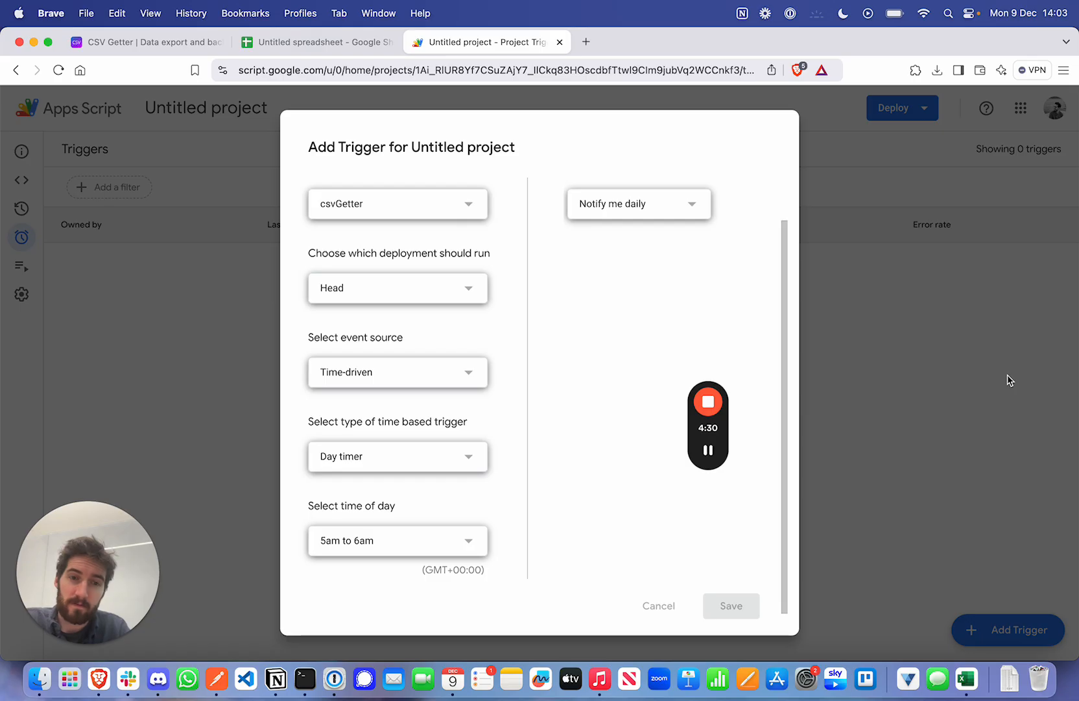
pyautogui.moveTo(716, 469); pyautogui.dragTo(966, 362)
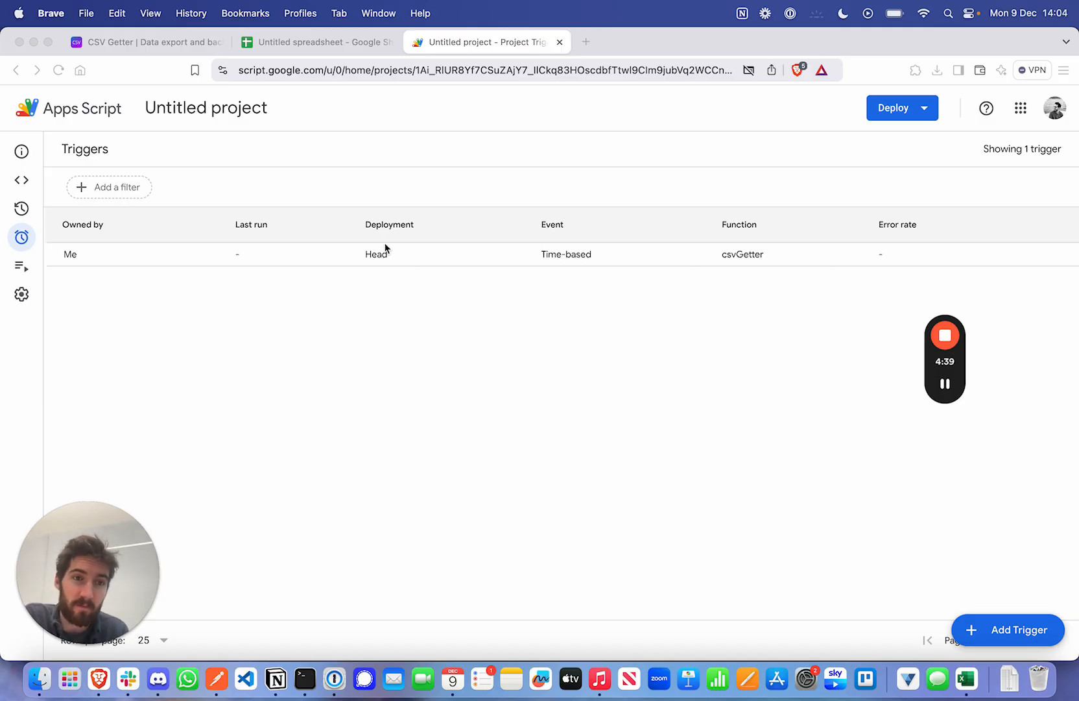
# Review the saved trigger and the imported song data in the spreadsheet, and return to CSV Getter's Spreadsheet Import instructions
pyautogui.click(65, 253)
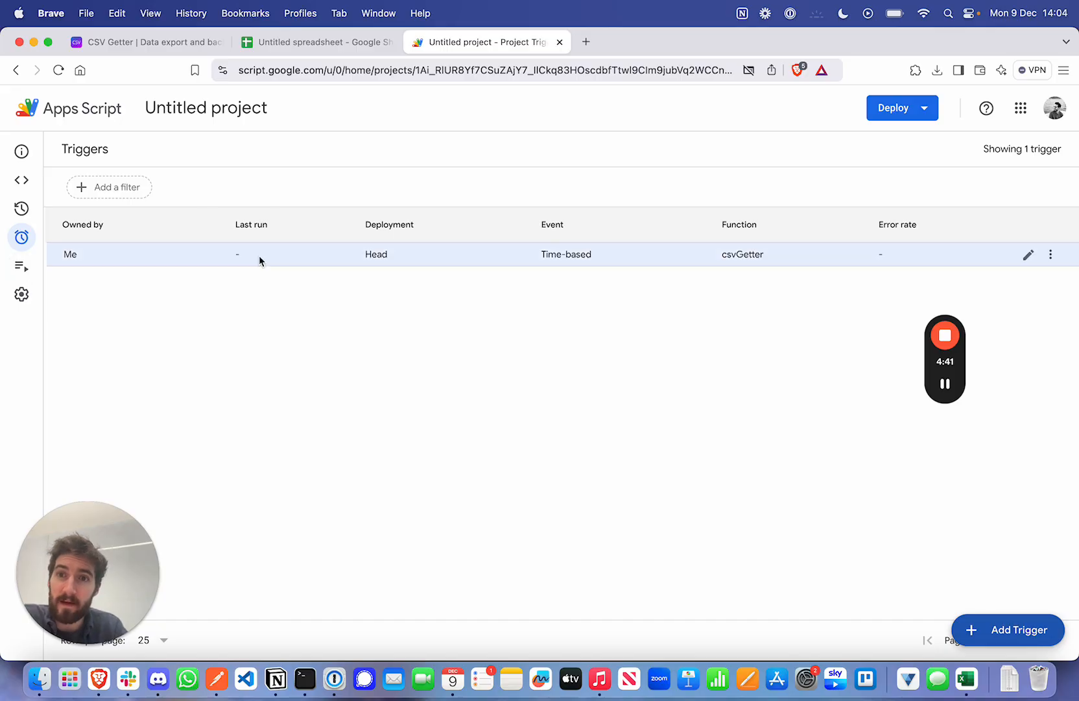
pyautogui.click(314, 42)
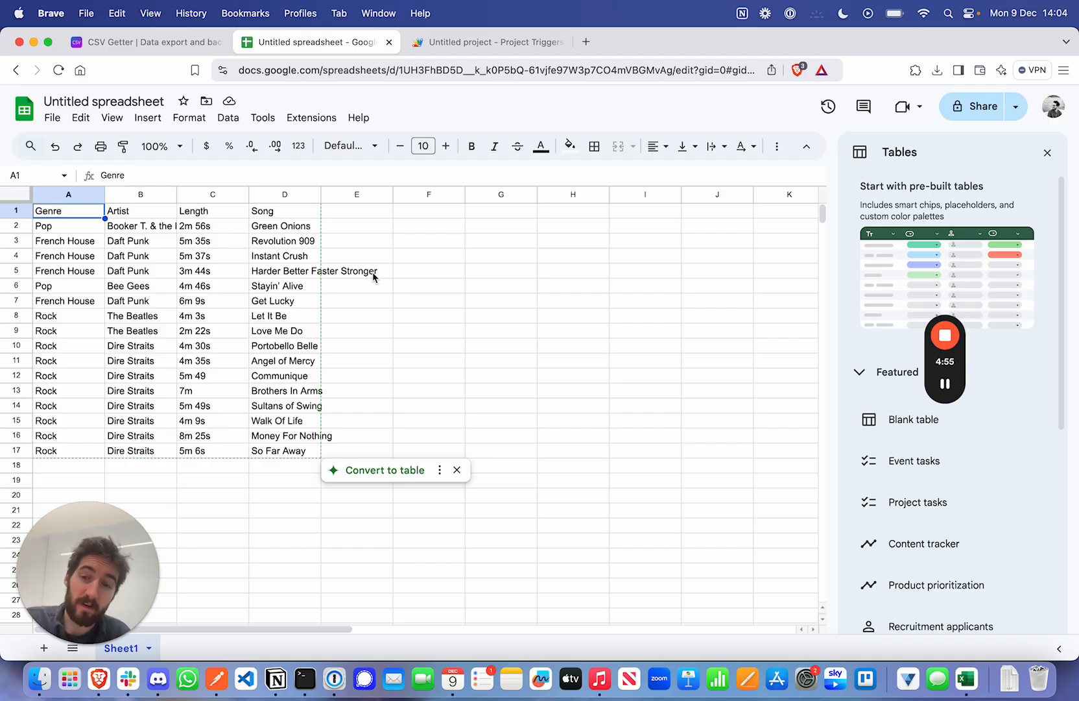
pyautogui.click(120, 41)
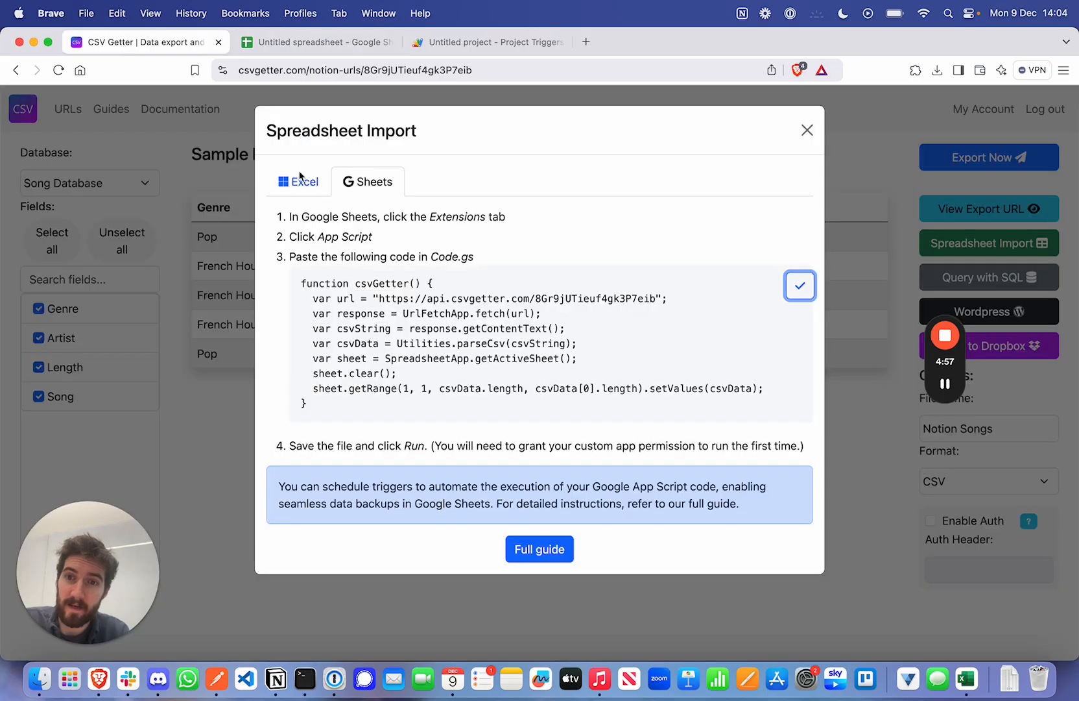